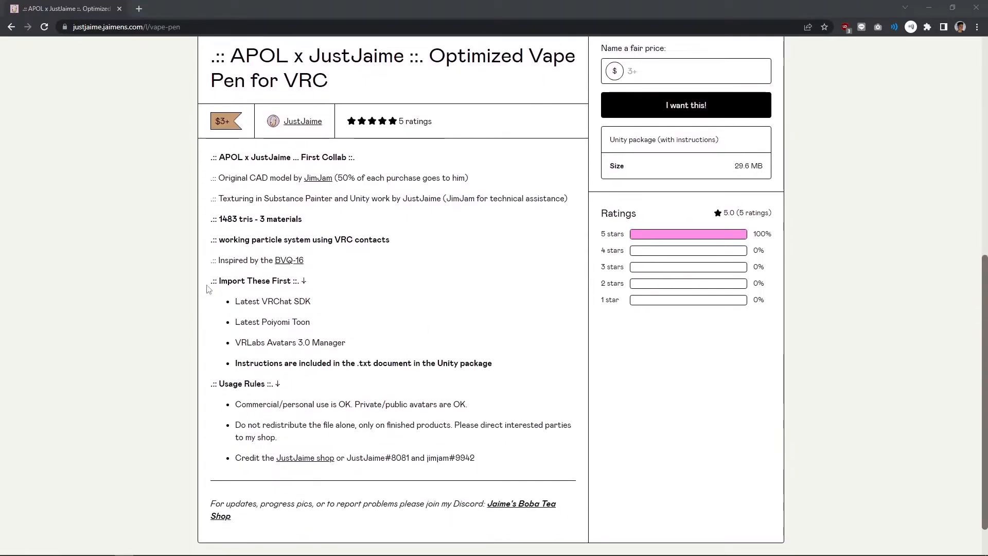
# - Review the Import These First list on the vape pen product page
pyautogui.moveTo(211, 282); pyautogui.dragTo(345, 339)
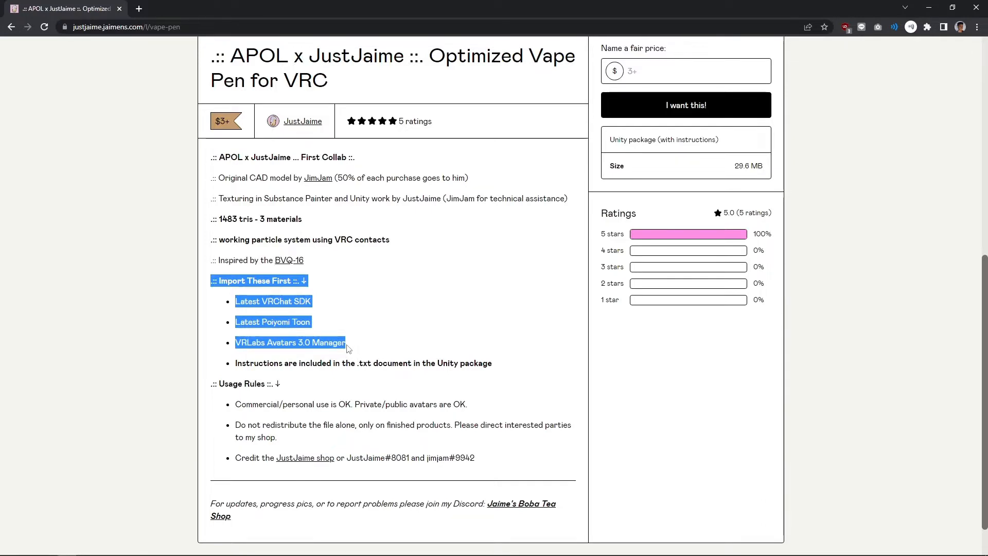
pyautogui.click(360, 344)
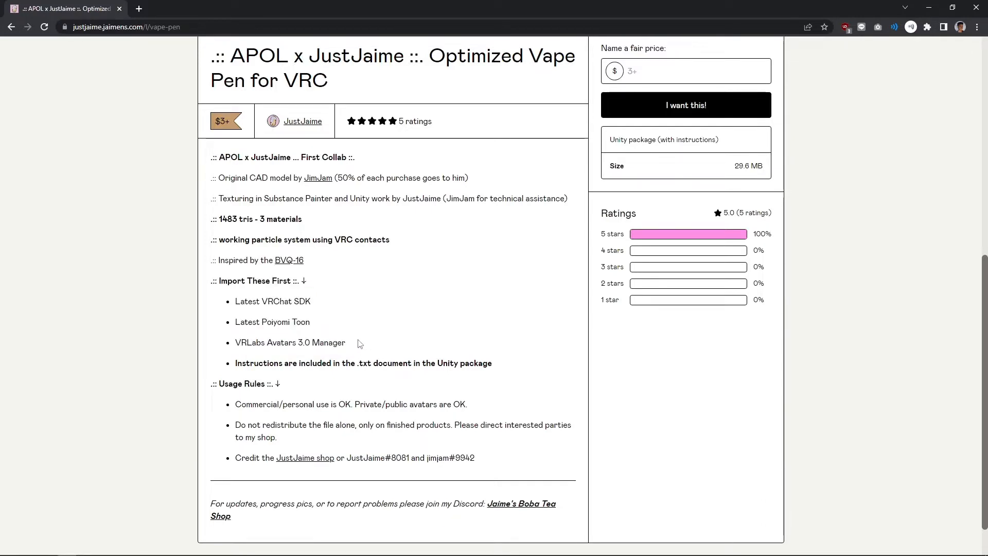
# - Switch to Unity, collapse the NondMan-Jaime-black hierarchy and open the vape-pen folder in the project assets
pyautogui.click(163, 549)
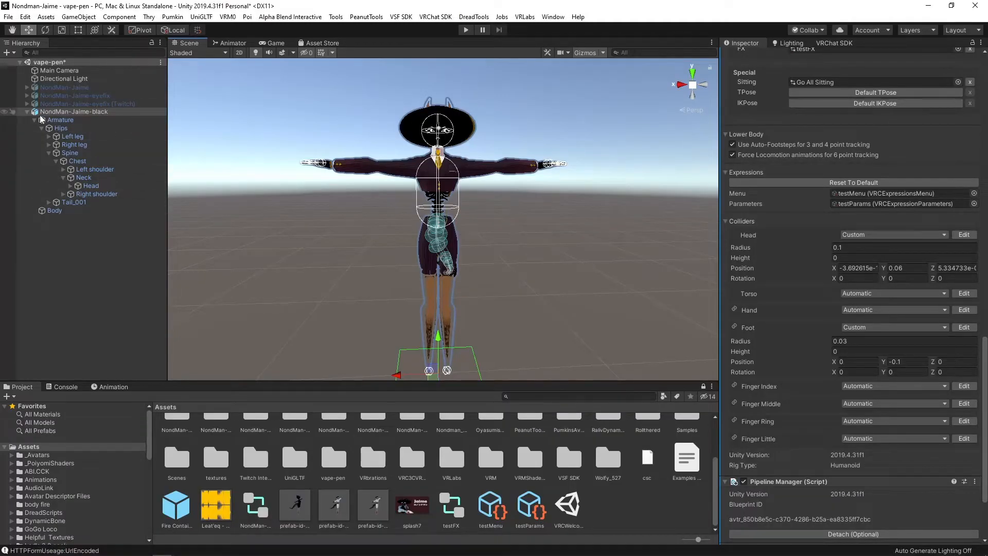
pyautogui.click(26, 111)
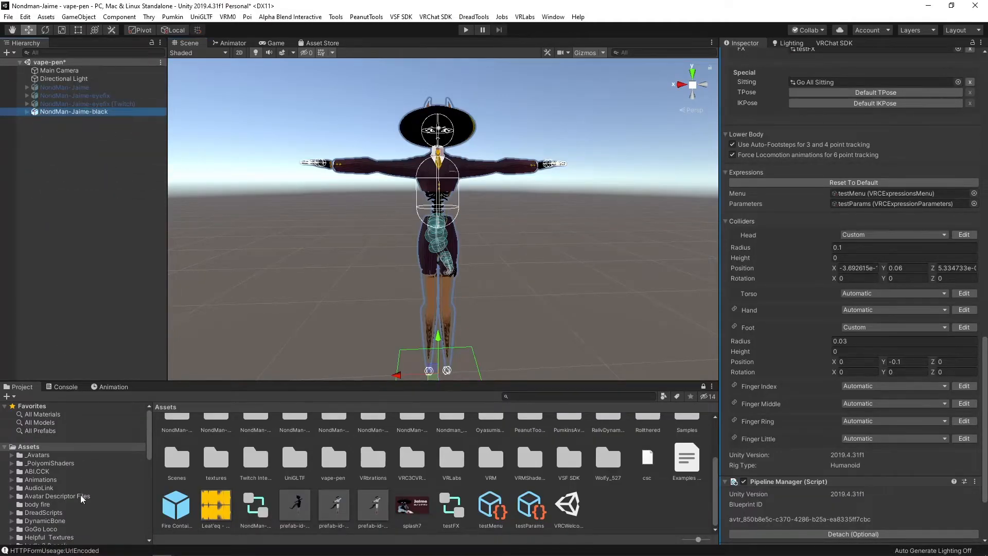
pyautogui.scroll(-3, 80, 484)
pyautogui.scroll(-12, 82, 481)
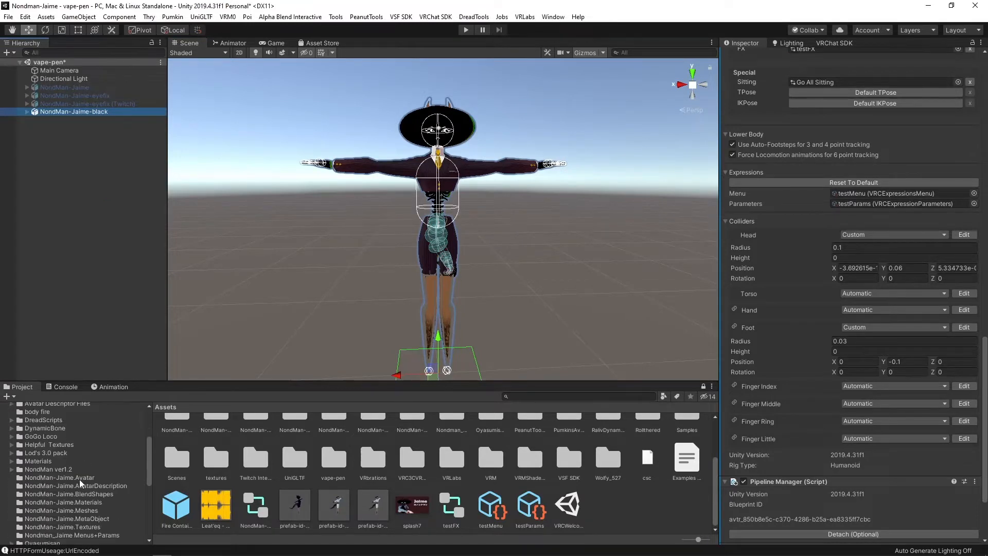
pyautogui.scroll(-3, 85, 477)
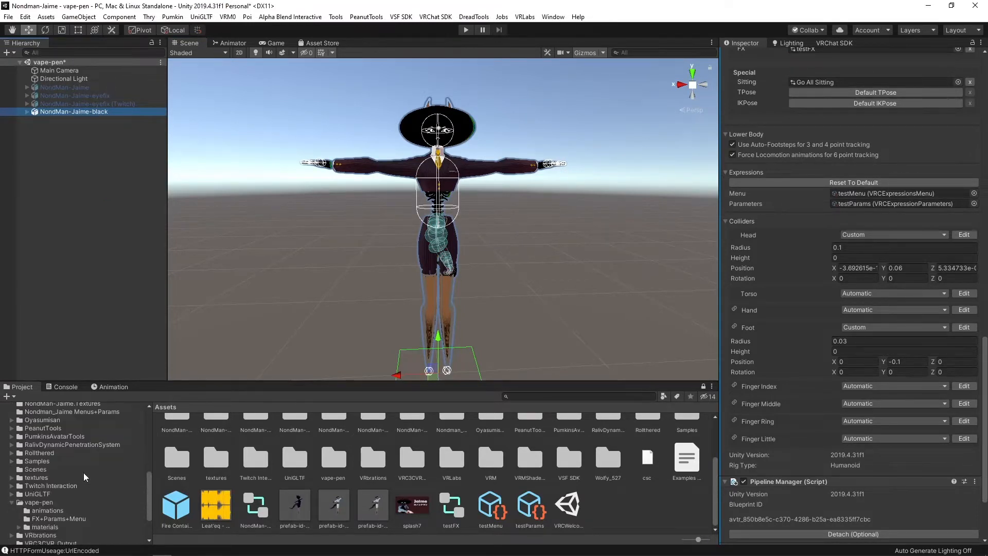
pyautogui.click(48, 503)
pyautogui.scroll(-5, 131, 499)
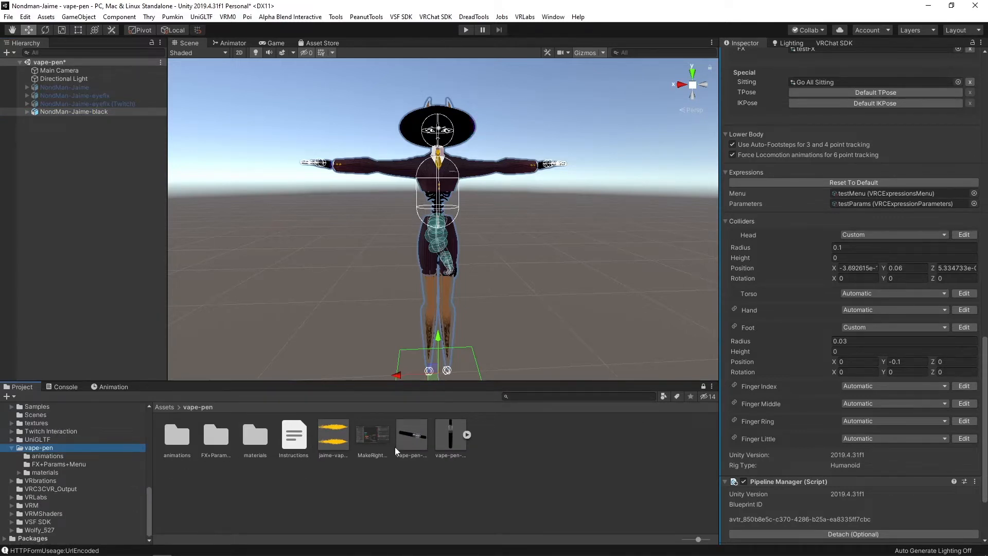
# - Open the Instructions text file from the vape-pen folder, look through its setup parts and close it
pyautogui.doubleClick(295, 437)
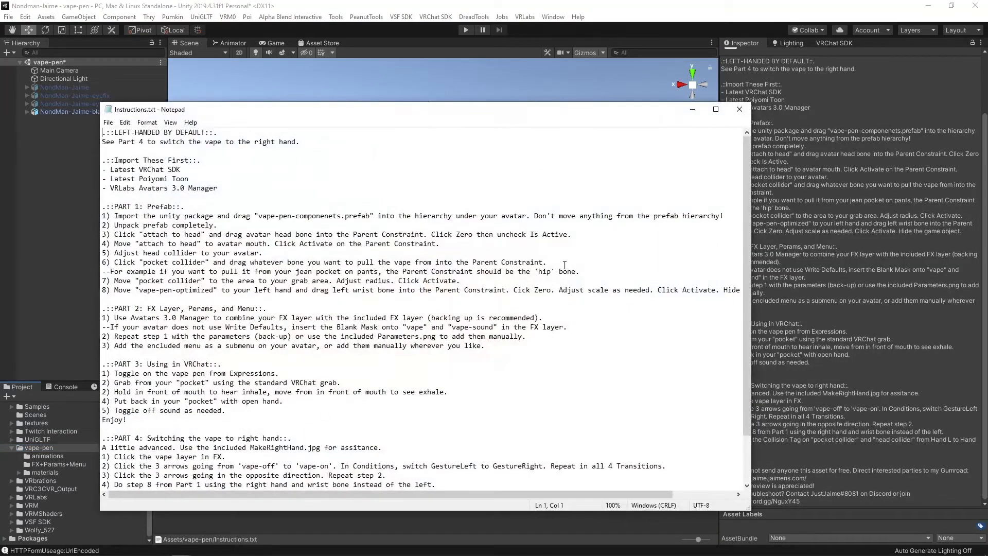
pyautogui.click(752, 117)
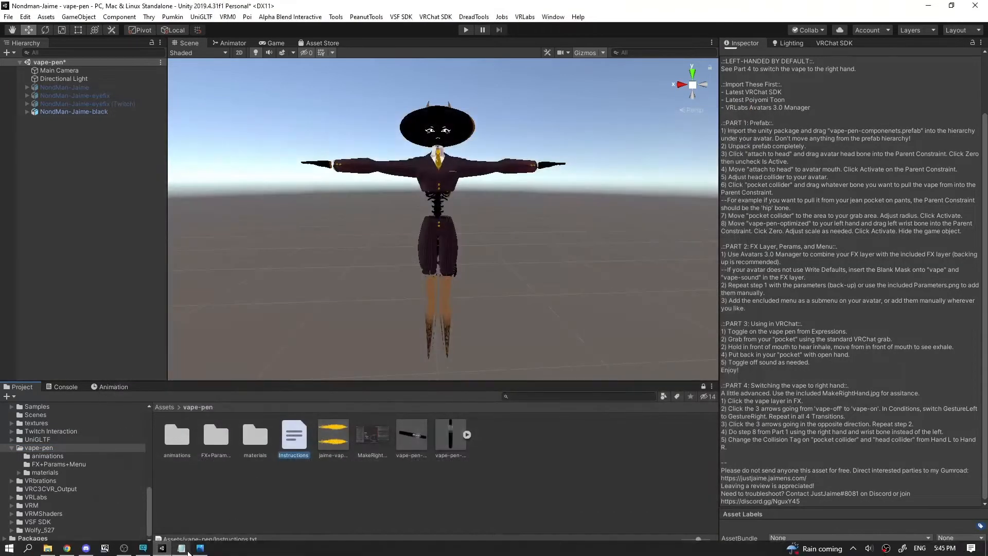
pyautogui.moveTo(189, 552)
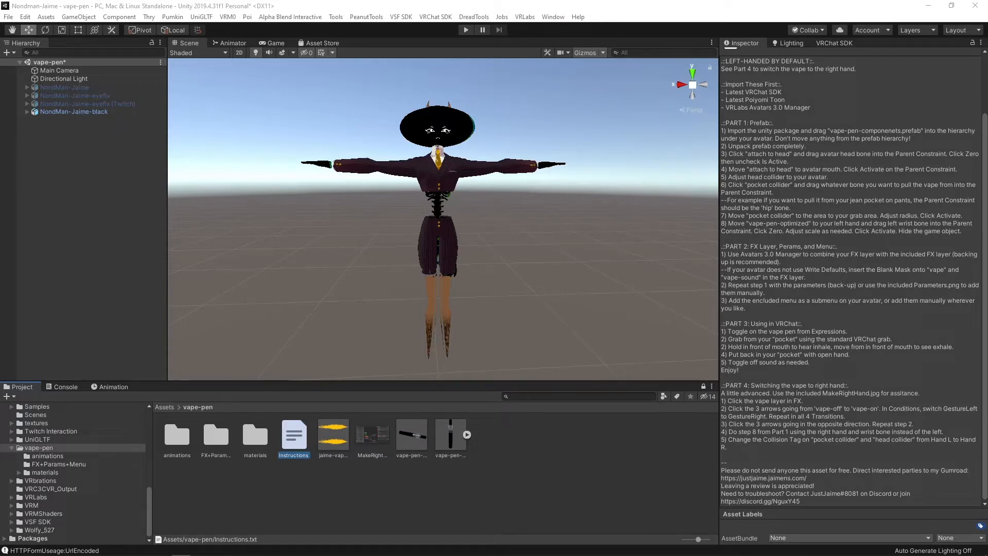
# - Add the vape-pen-componenets prefab as a child of NondMan-Jaime-black and unpack it completely
pyautogui.click(419, 435)
pyautogui.click(450, 435)
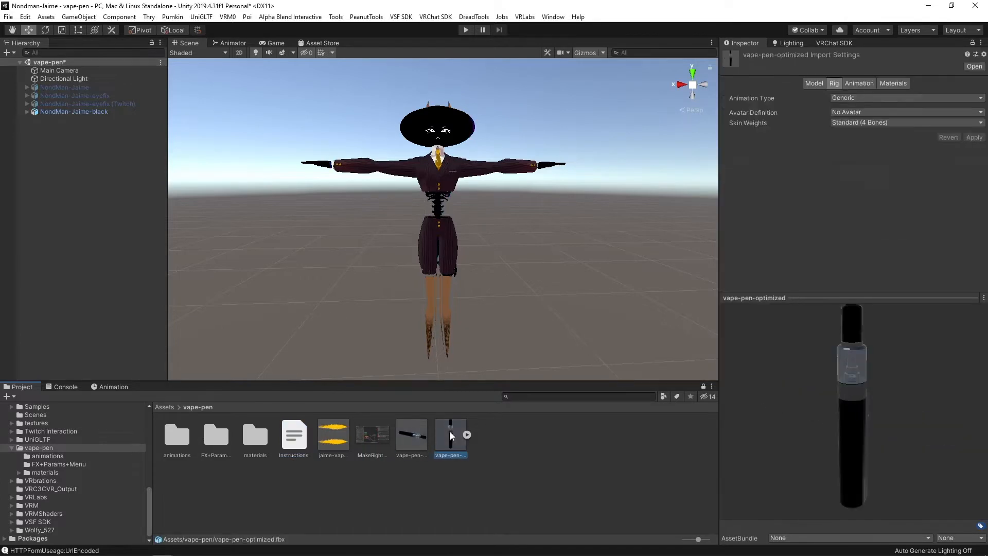
pyautogui.click(411, 440)
pyautogui.moveTo(397, 436); pyautogui.dragTo(69, 112)
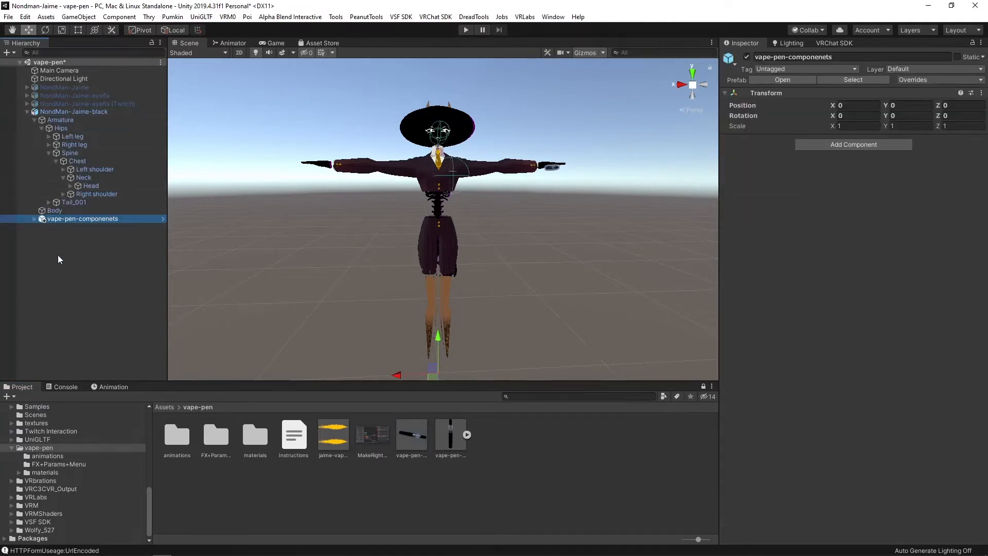
pyautogui.click(34, 218)
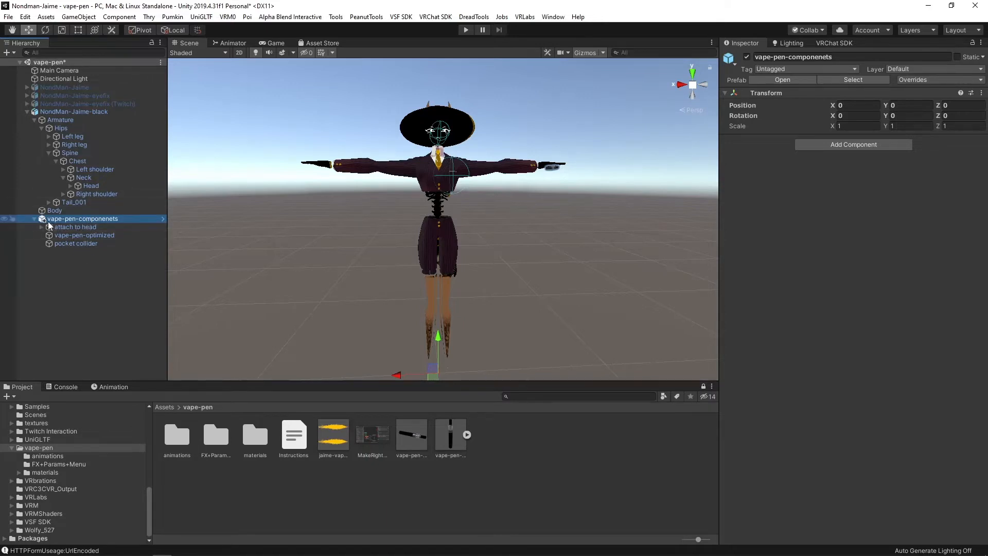
pyautogui.rightClick(85, 220)
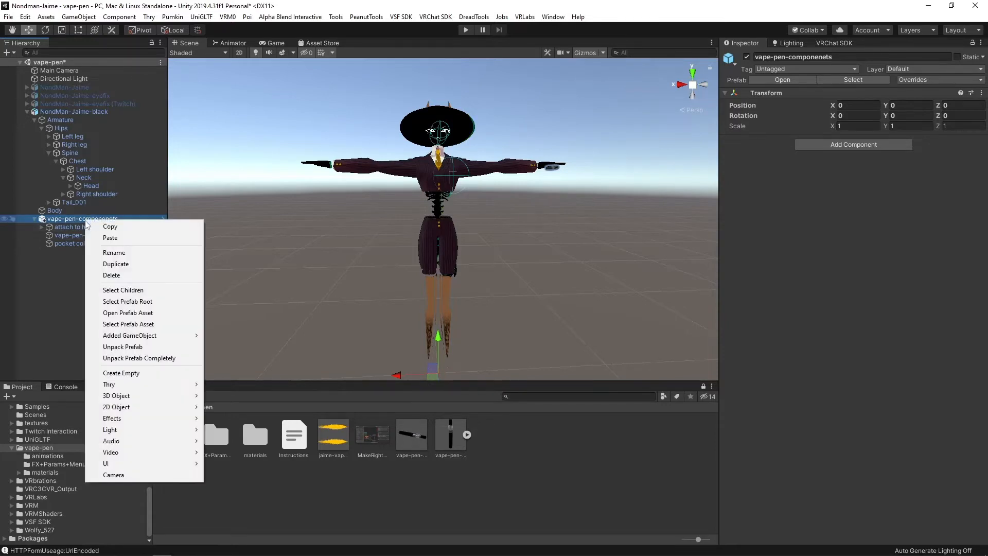
pyautogui.click(149, 358)
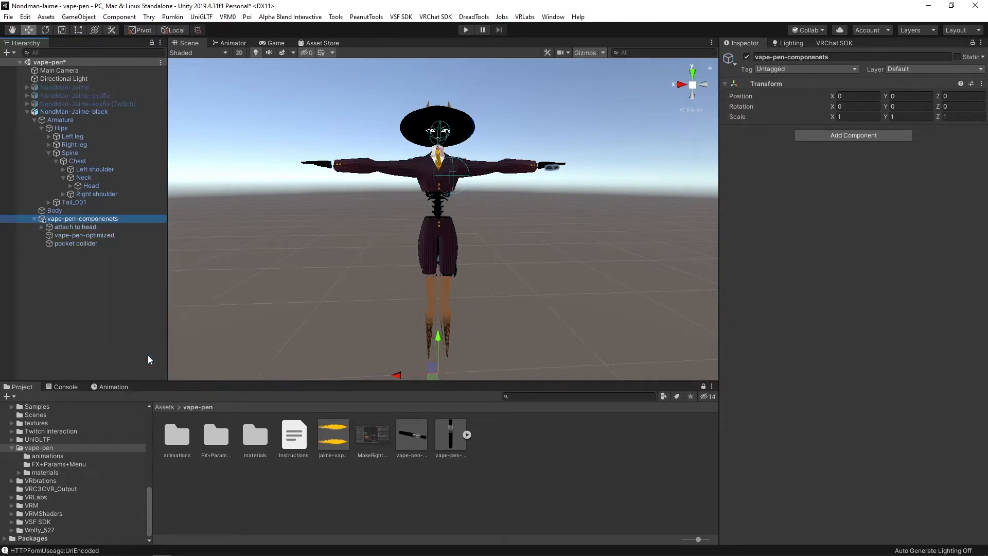
# - Assign the Head bone as the Parent Constraint source of attach to head, zero the constraint and turn off Is Active
pyautogui.click(87, 227)
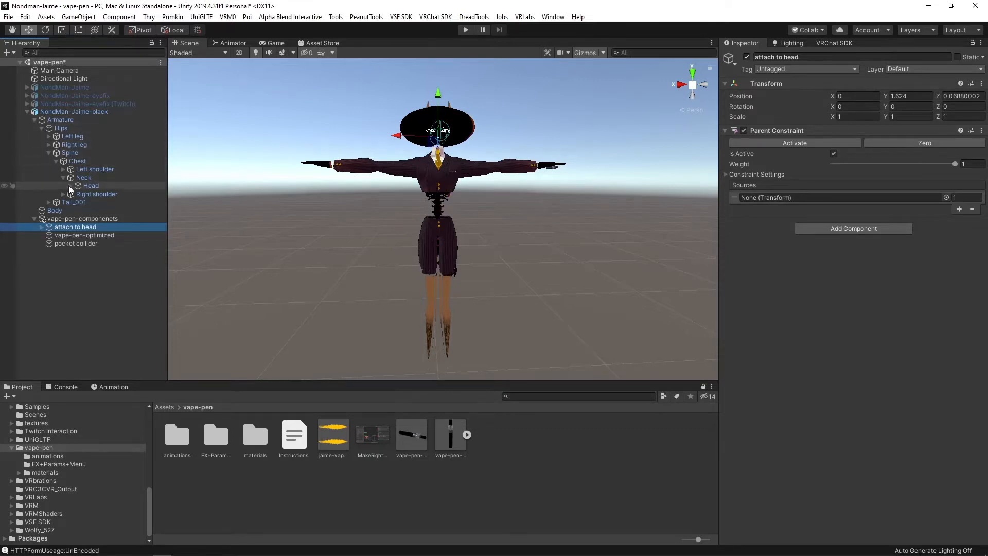
pyautogui.moveTo(78, 187); pyautogui.dragTo(780, 198)
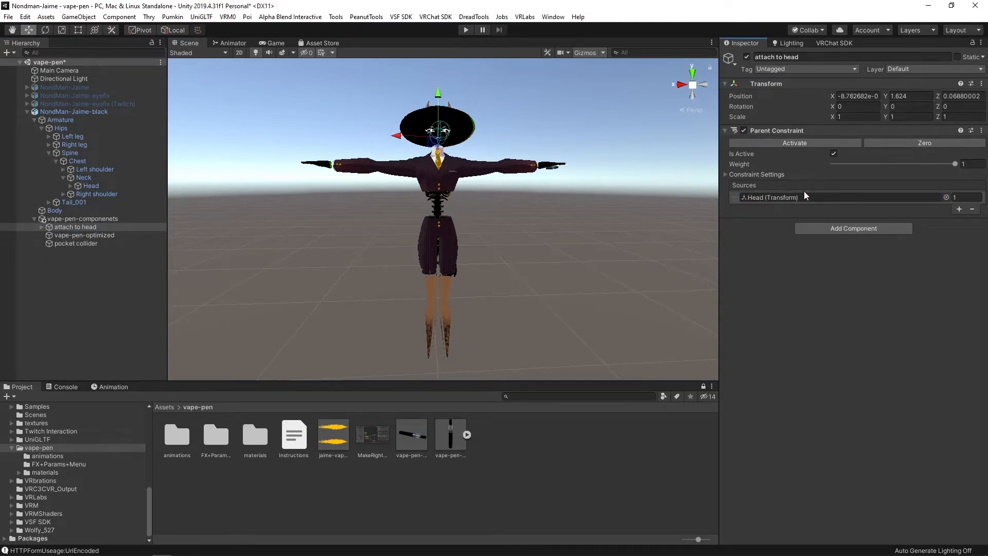
pyautogui.click(891, 144)
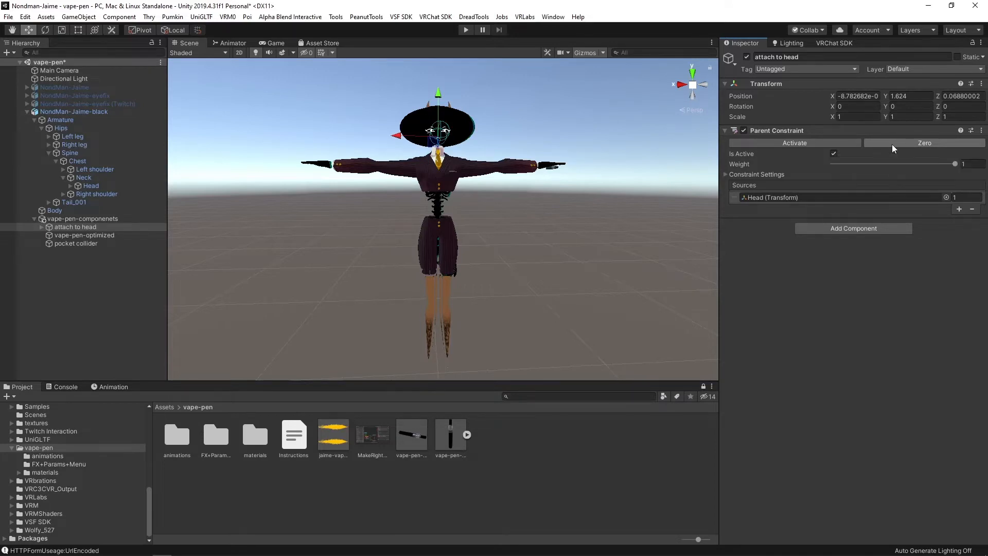
pyautogui.click(834, 152)
# - Try repositioning attach to head in front of the avatar's face, and undo the moves
pyautogui.moveTo(586, 249); pyautogui.dragTo(397, 196, button='right')
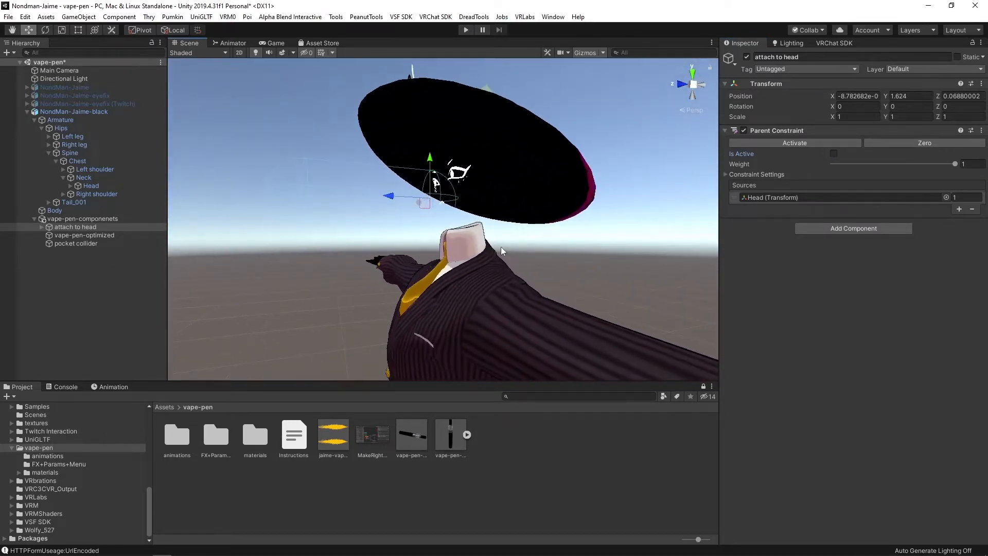
pyautogui.moveTo(501, 246); pyautogui.dragTo(400, 252, button='right')
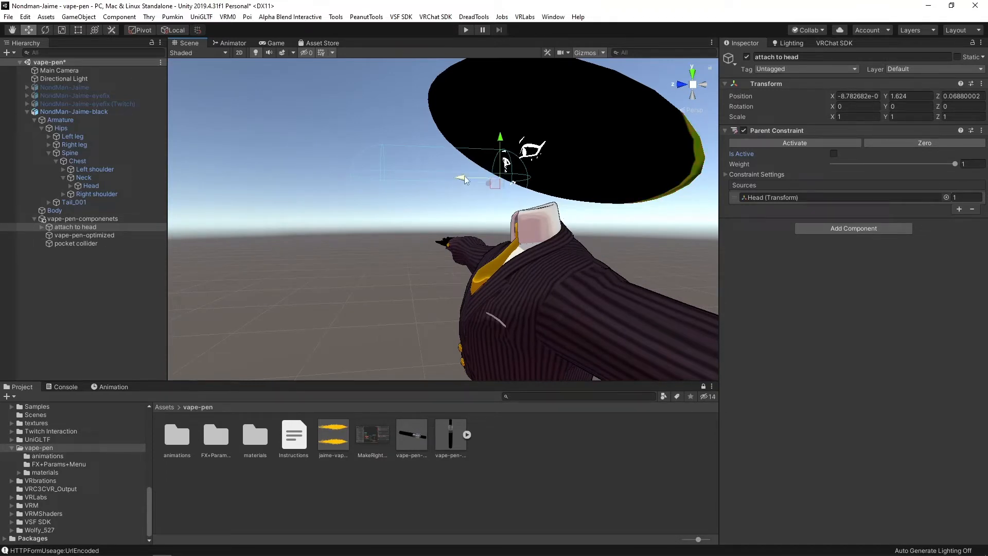
pyautogui.moveTo(463, 179); pyautogui.dragTo(448, 177)
pyautogui.moveTo(476, 143); pyautogui.dragTo(479, 147)
pyautogui.hotkey('ctrl', 'z')
pyautogui.hotkey('ctrl', 'z')
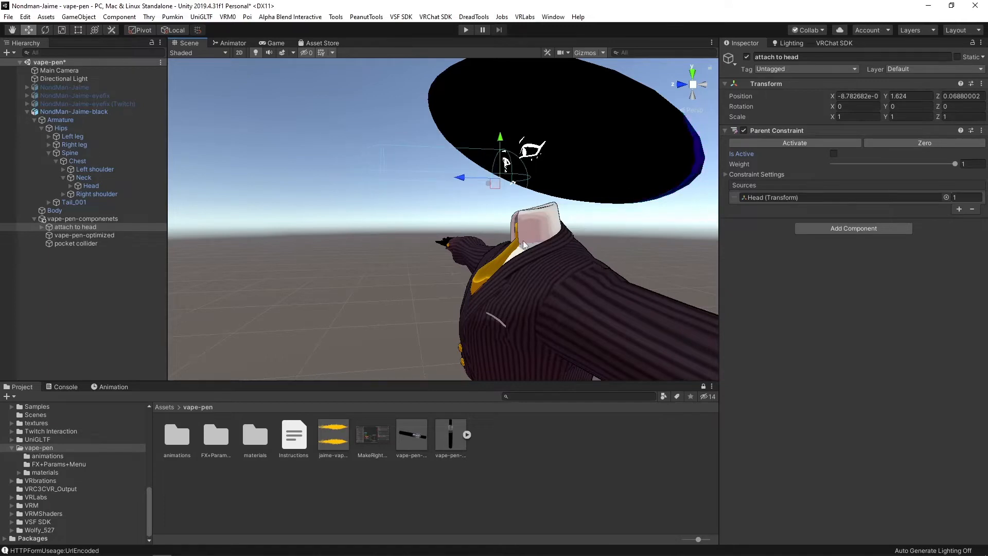
# - Activate the Parent Constraint on attach to head
pyautogui.moveTo(526, 245); pyautogui.dragTo(546, 242, button='right')
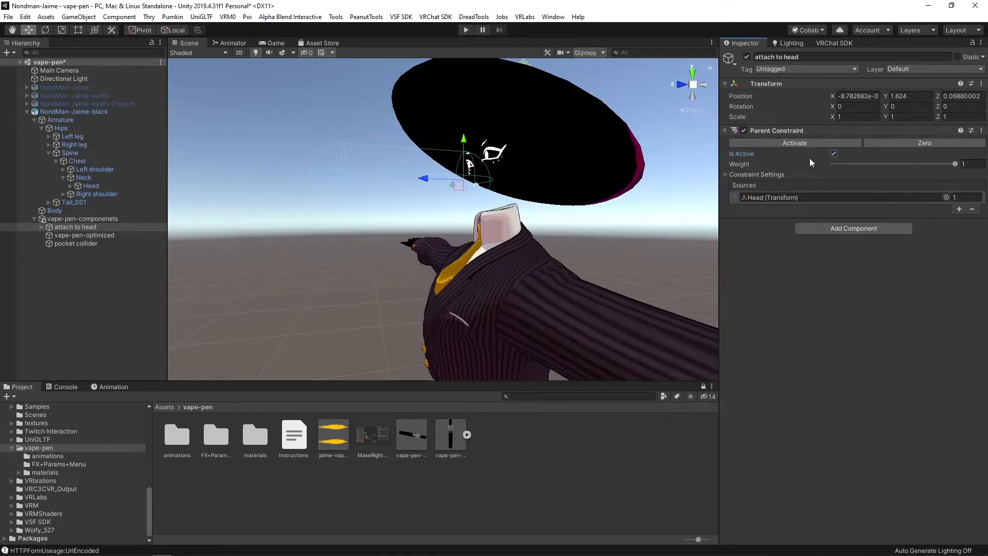
pyautogui.moveTo(530, 242); pyautogui.dragTo(620, 271, button='right')
pyautogui.press('w')
pyautogui.press('s')
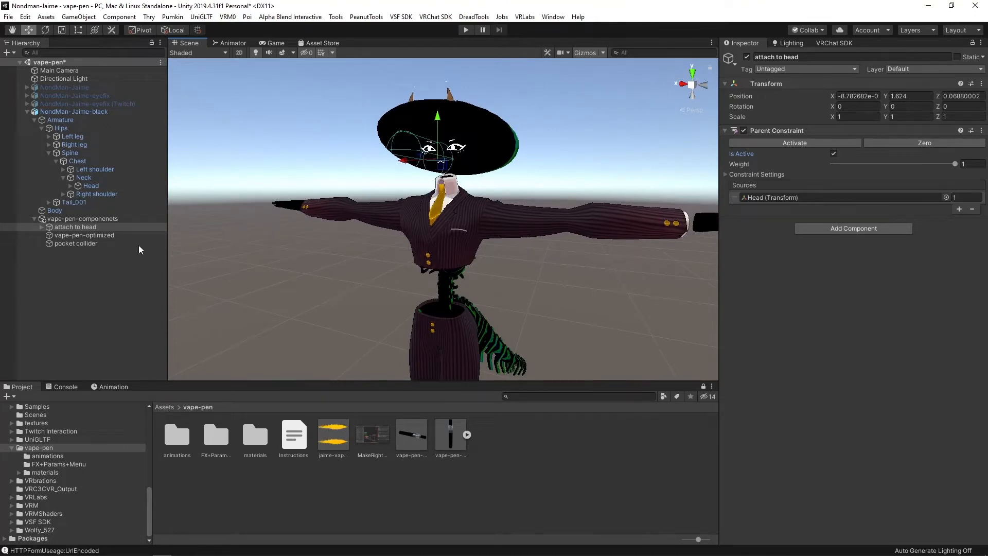
# - Assign the Chest bone as the pocket collider's Parent Constraint source and turn off Is Active
pyautogui.click(89, 242)
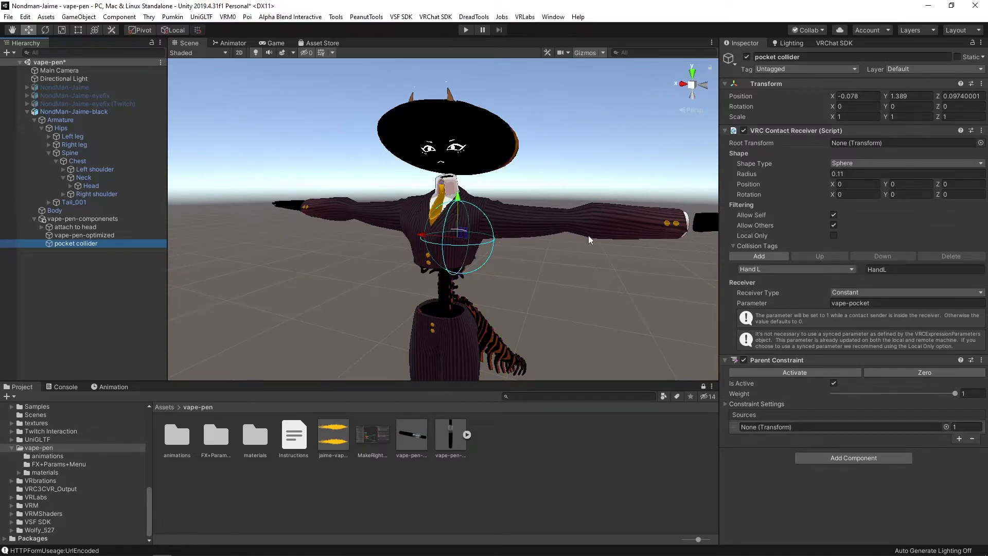
pyautogui.click(459, 229)
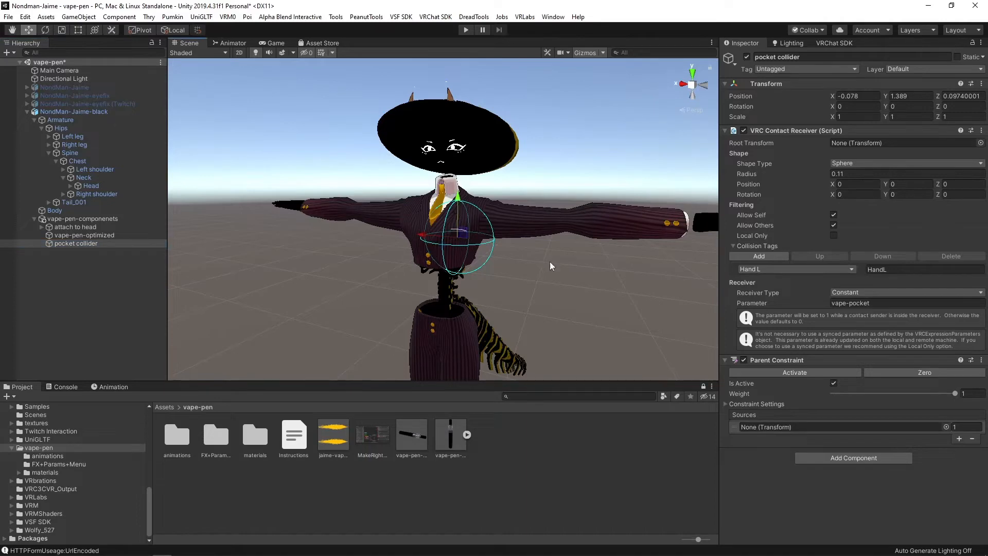
pyautogui.scroll(5, 556, 273)
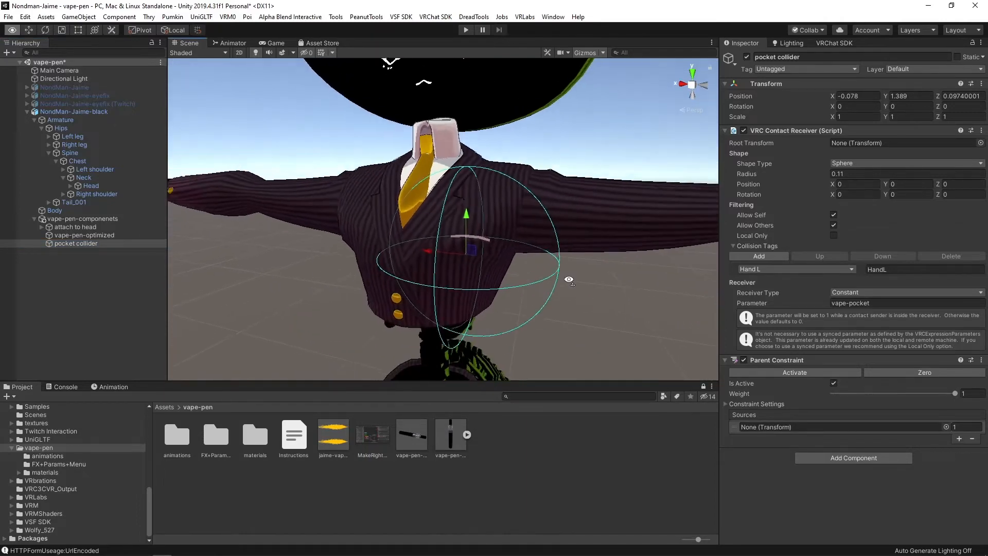
pyautogui.scroll(3, 569, 279)
pyautogui.scroll(-6, 569, 279)
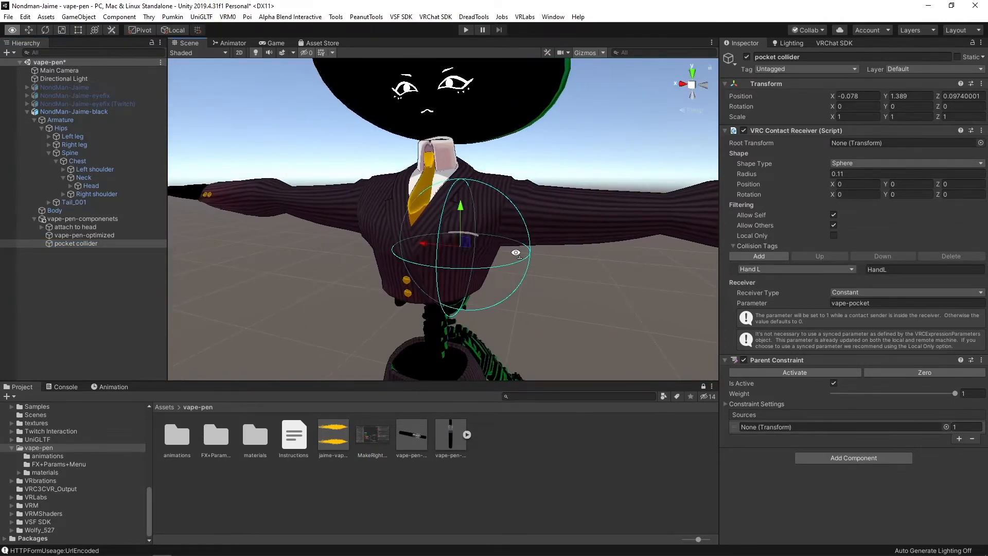
pyautogui.scroll(-5, 516, 253)
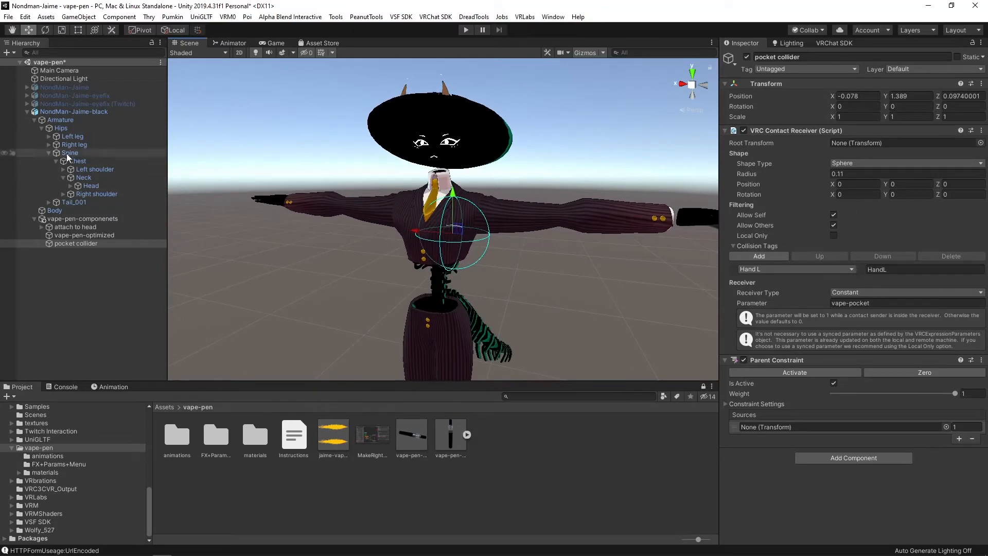
pyautogui.moveTo(77, 161); pyautogui.dragTo(775, 428)
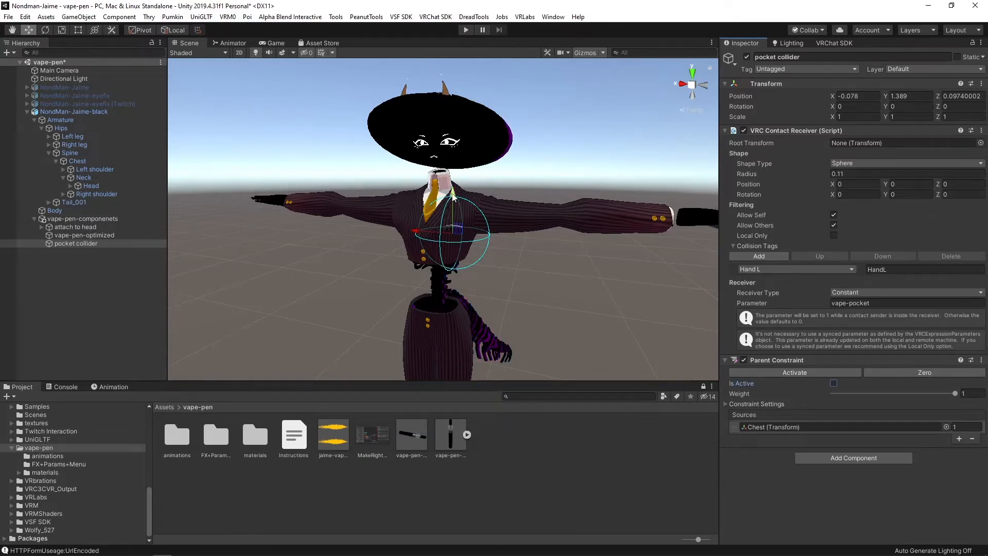
# - Try a lower position for the pocket collider on the chest, undo the move and activate its Parent Constraint
pyautogui.moveTo(452, 196); pyautogui.dragTo(448, 219)
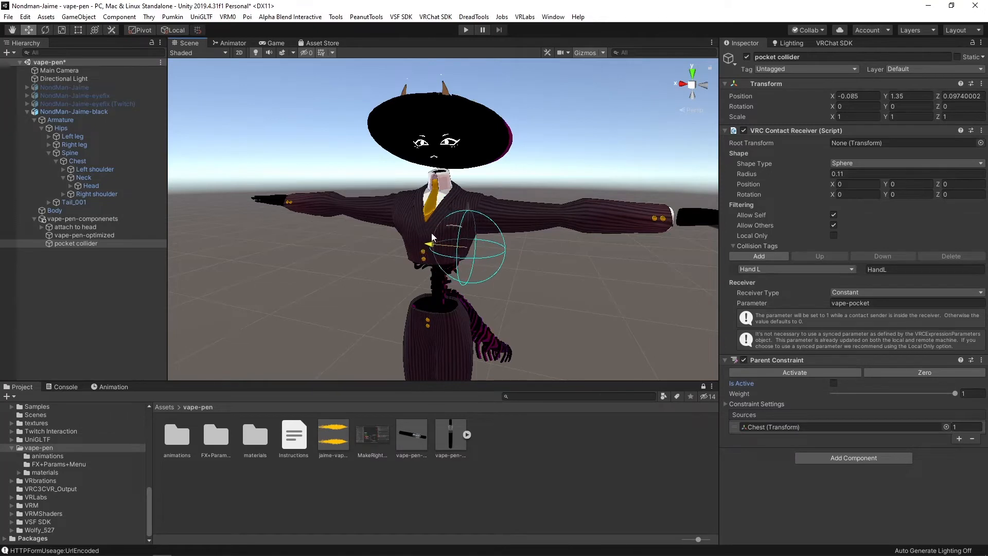
pyautogui.hotkey('ctrl', 'z')
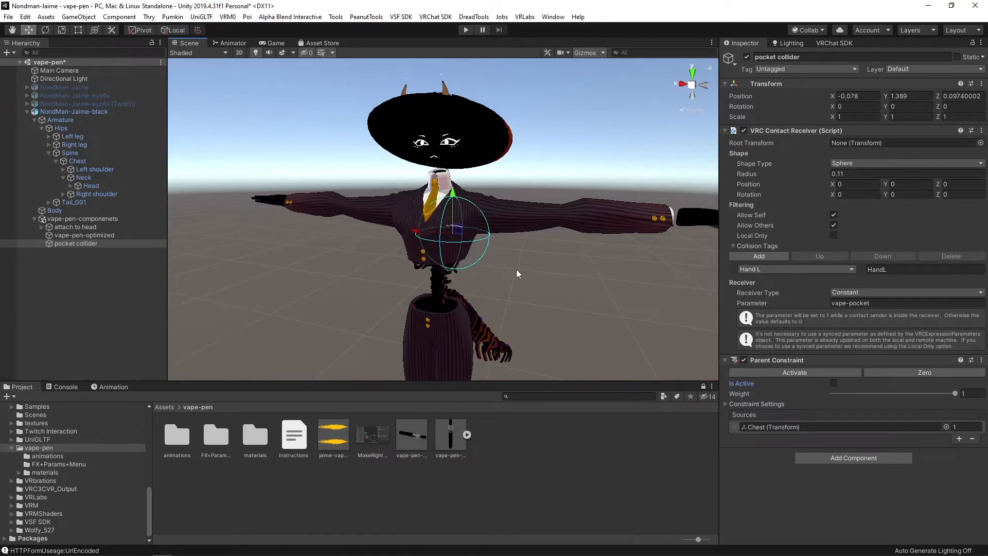
pyautogui.click(792, 372)
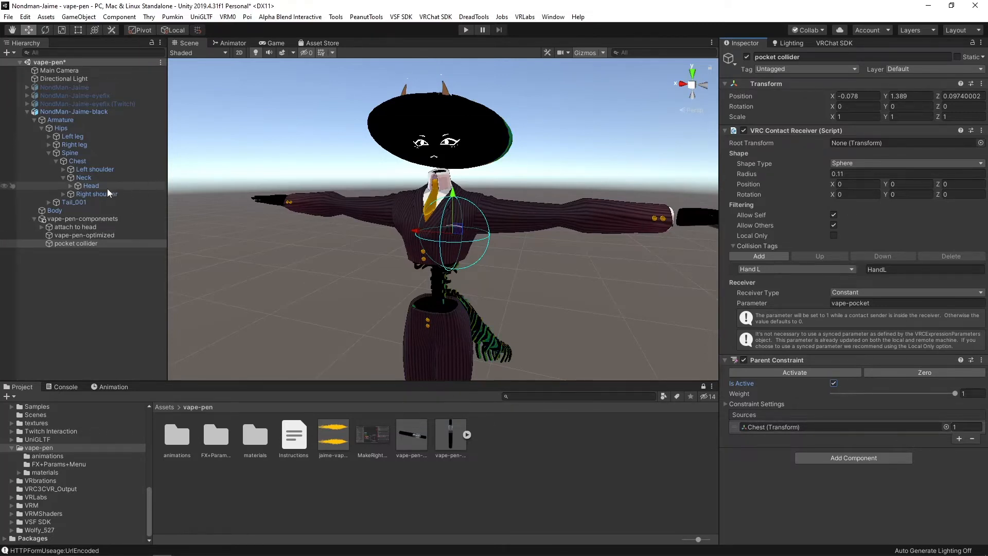
# - Replace the pocket collider's Parent Constraint source with the Hips bone, zero the constraint and turn off Is Active
pyautogui.moveTo(56, 130); pyautogui.dragTo(778, 427)
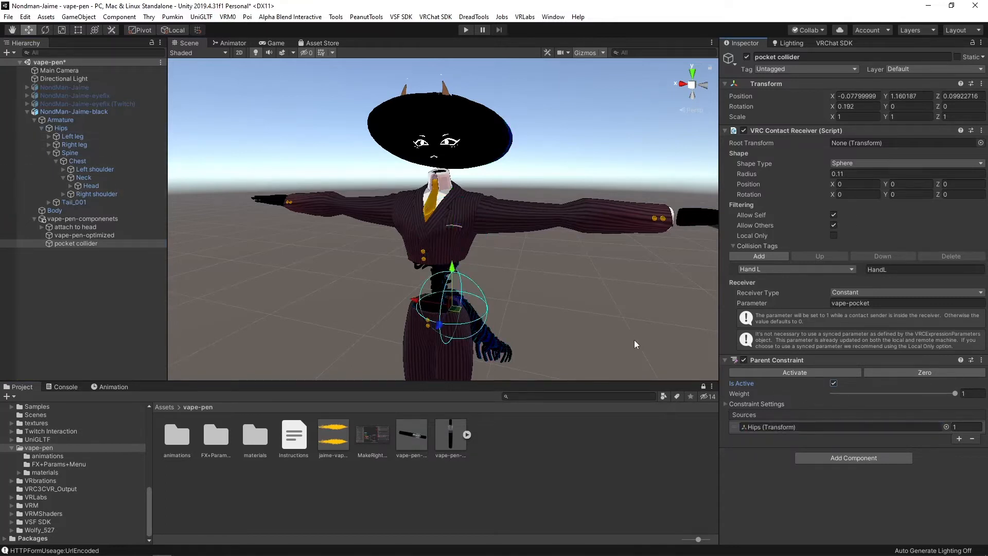
pyautogui.click(927, 373)
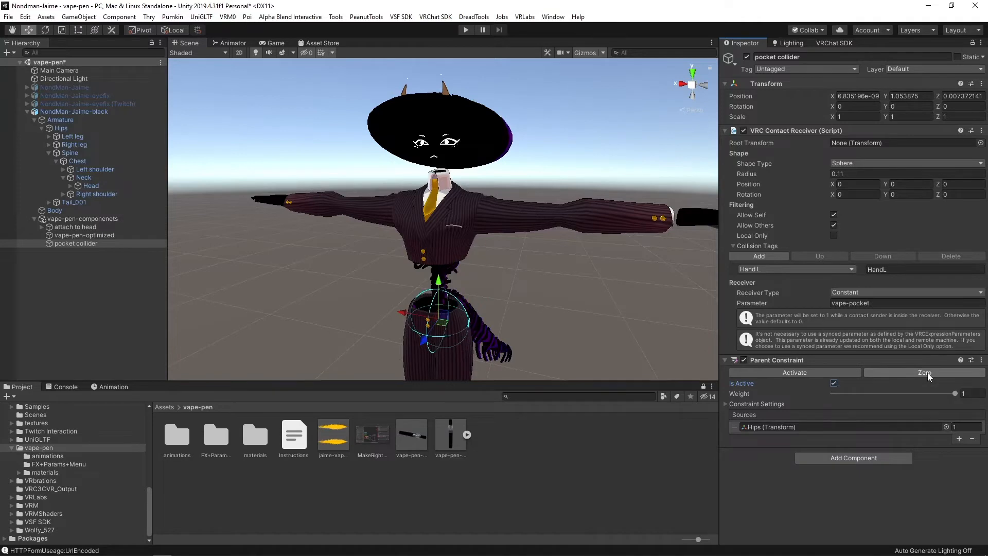
pyautogui.click(833, 384)
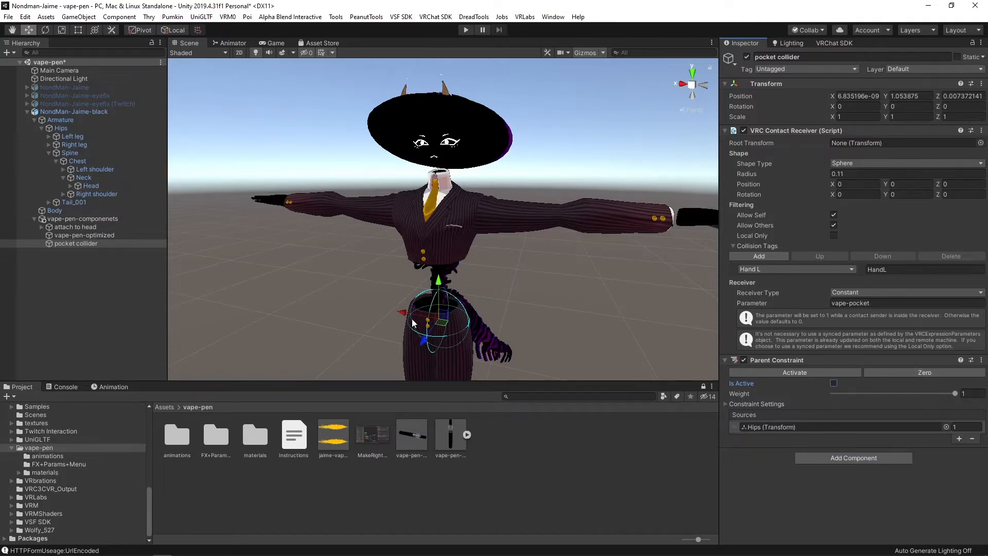
# - Try placing the pocket collider beside the avatar's hips and activate its Parent Constraint there
pyautogui.moveTo(403, 313); pyautogui.dragTo(423, 314)
pyautogui.moveTo(459, 285); pyautogui.dragTo(460, 294)
pyautogui.click(796, 376)
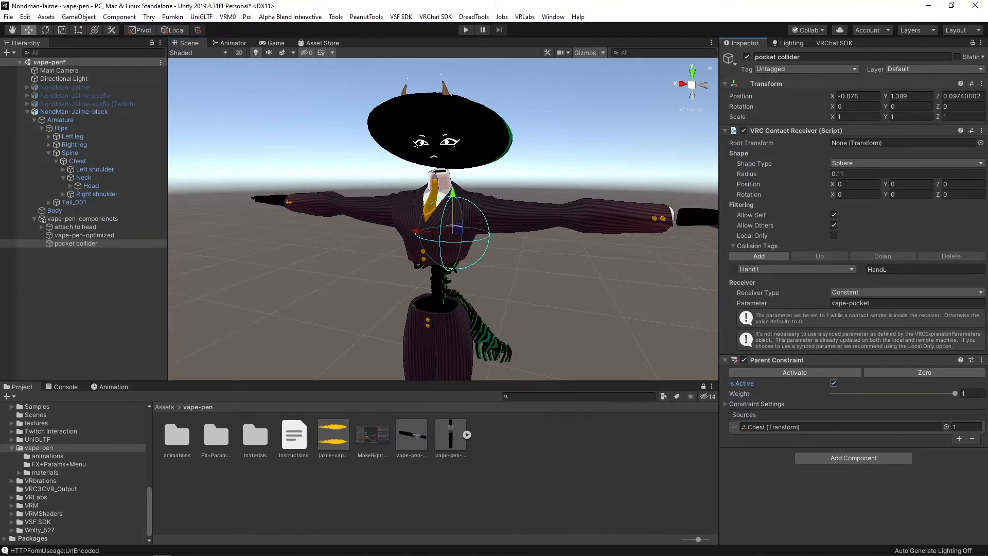
# - View the MakeRightHanded image in the vape-pen folder to see the right-handed setup, and close it
pyautogui.keyDown('alt'); pyautogui.moveTo(408, 289); pyautogui.dragTo(394, 274); pyautogui.keyUp('alt')
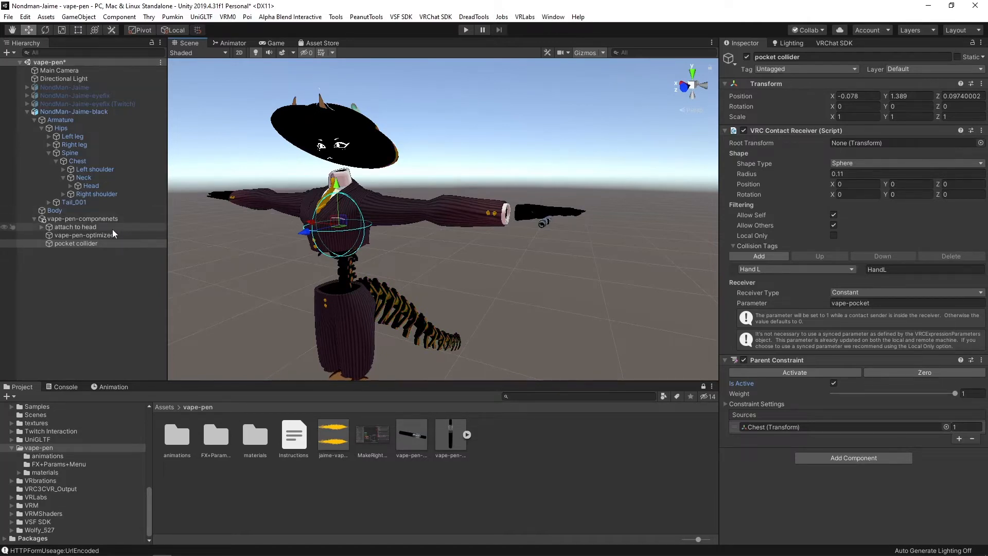
pyautogui.doubleClick(366, 435)
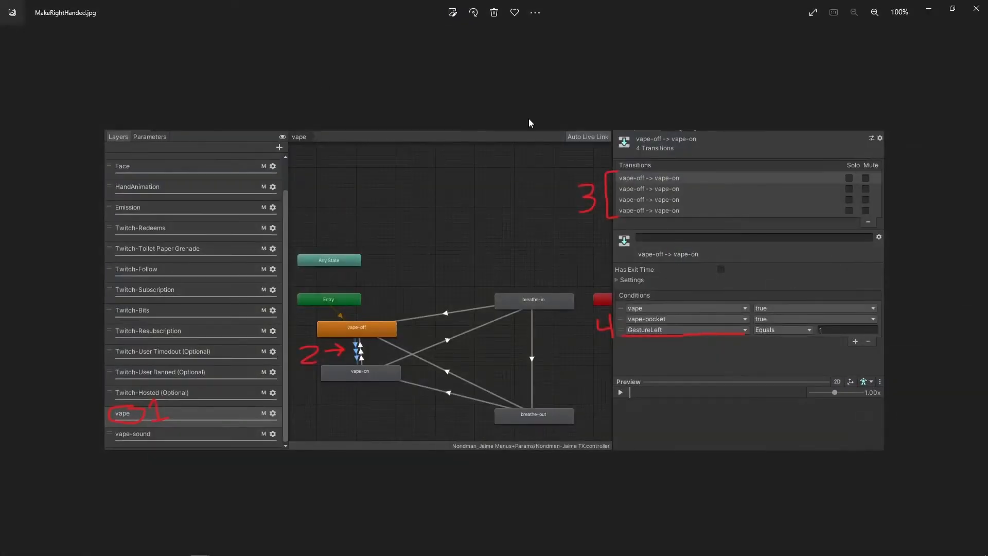
pyautogui.click(976, 8)
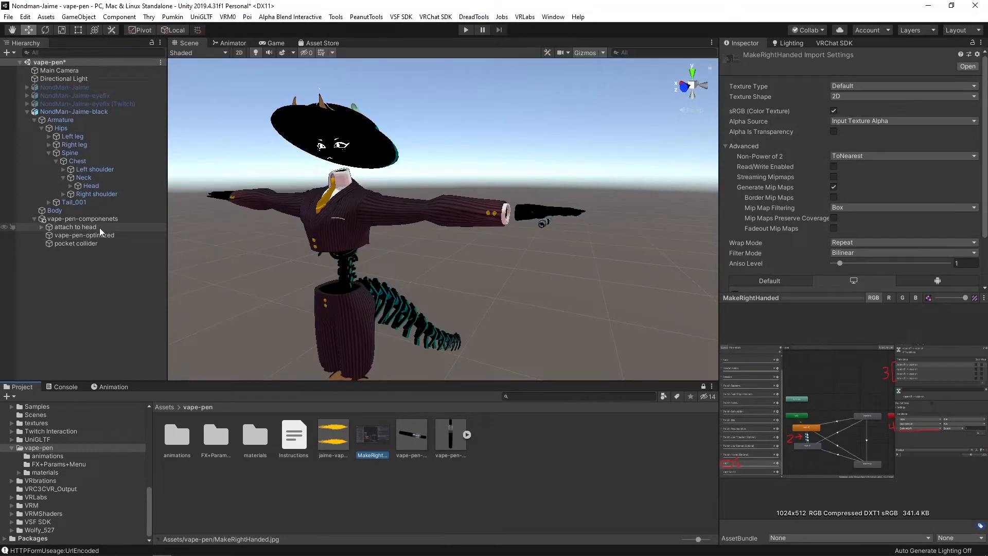
# - Assign the Left wrist bone as vape-pen-optimized's Parent Constraint source and turn off Is Active
pyautogui.click(101, 235)
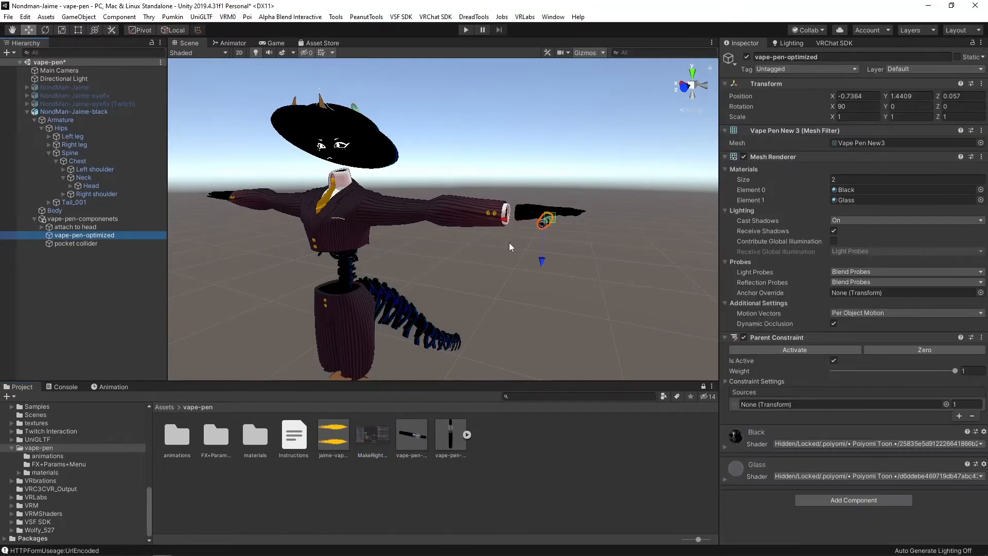
pyautogui.keyDown('alt'); pyautogui.moveTo(486, 297); pyautogui.dragTo(492, 216); pyautogui.keyUp('alt')
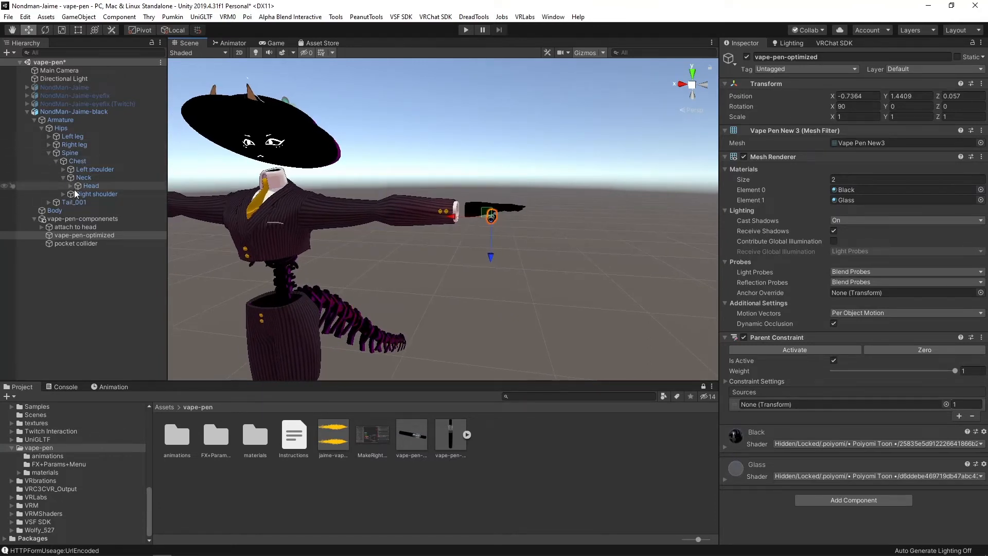
pyautogui.click(63, 169)
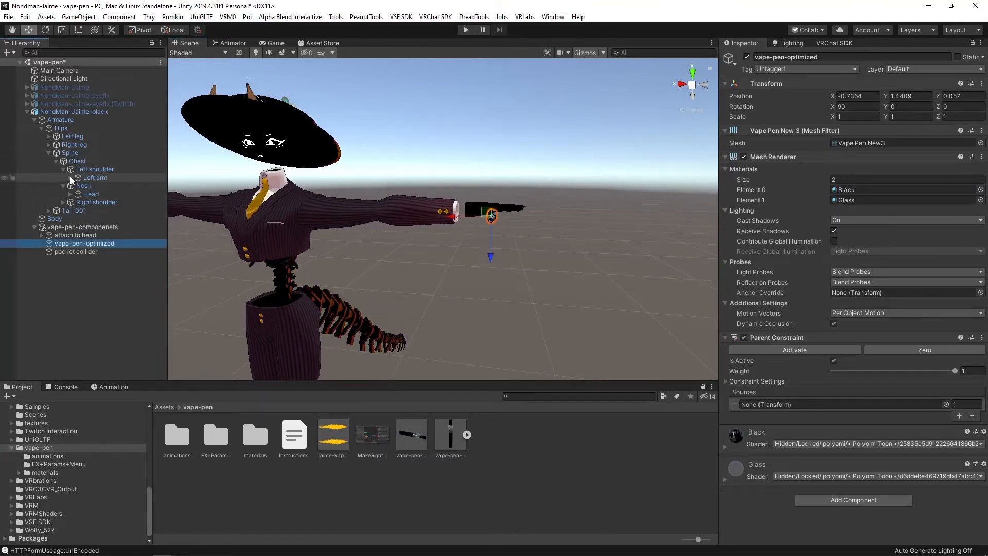
pyautogui.click(70, 177)
pyautogui.click(78, 186)
pyautogui.moveTo(107, 194); pyautogui.dragTo(787, 407)
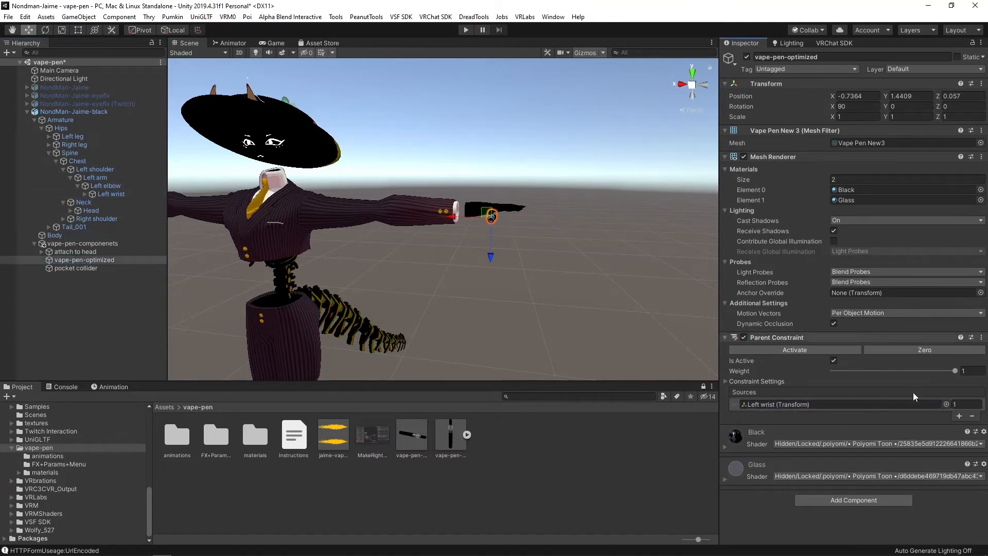
pyautogui.click(801, 354)
pyautogui.click(834, 361)
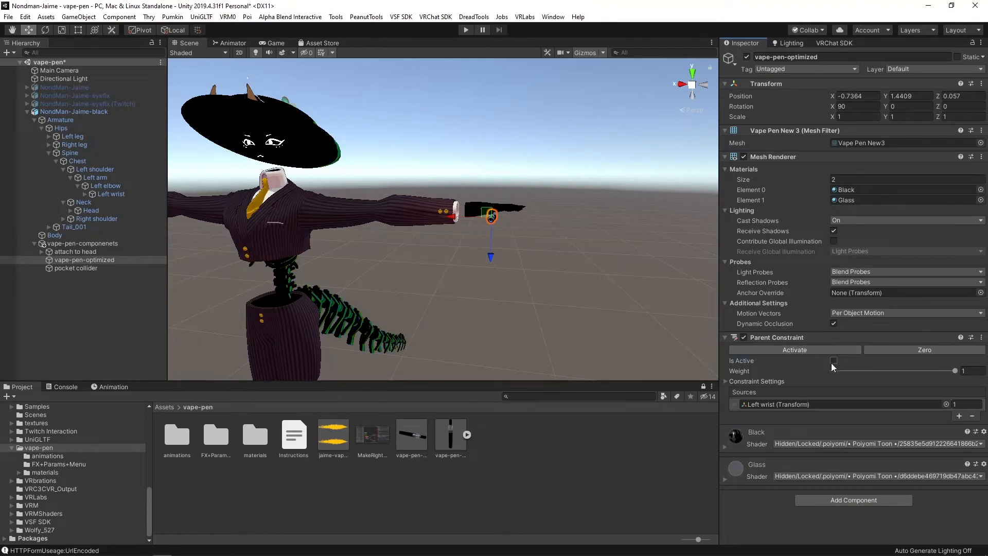
# - Try moving vape-pen-optimized to X -0.775, Y 1.437 and scaling it uniformly to about 1.93, and undo the changes
pyautogui.moveTo(455, 217); pyautogui.dragTo(471, 216)
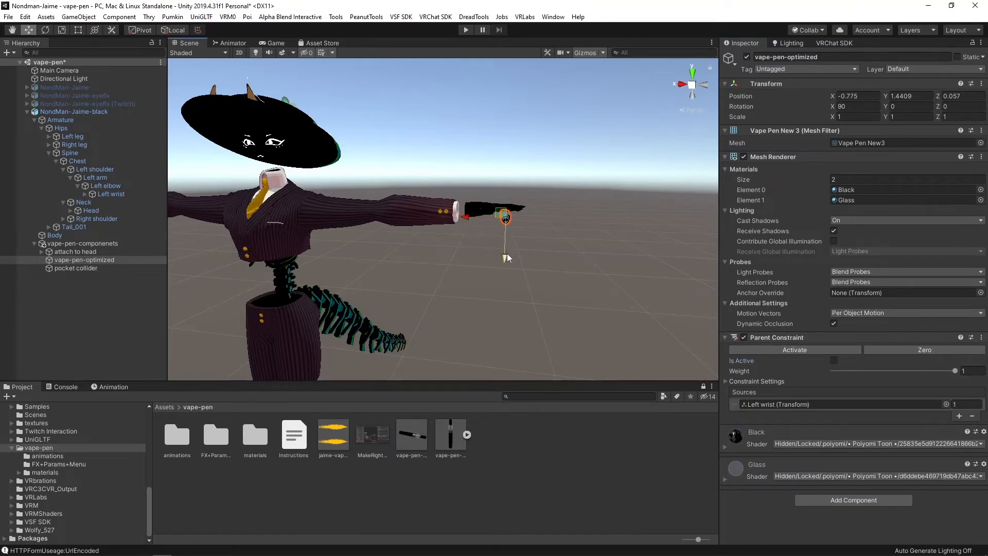
pyautogui.moveTo(506, 253); pyautogui.dragTo(507, 261)
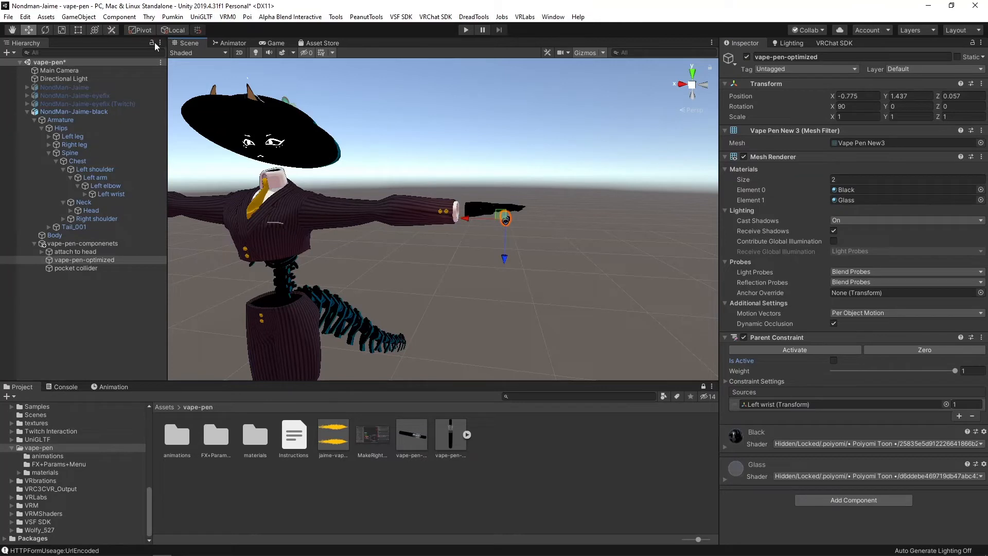
pyautogui.click(61, 30)
pyautogui.moveTo(506, 220); pyautogui.dragTo(595, 210)
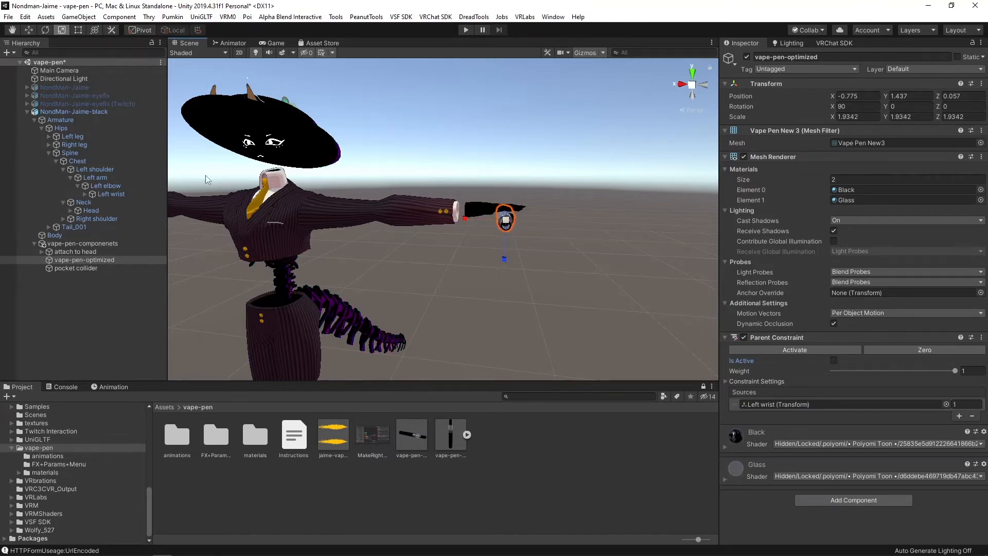
pyautogui.hotkey('ctrl', 'z')
pyautogui.hotkey('ctrl', 'z')
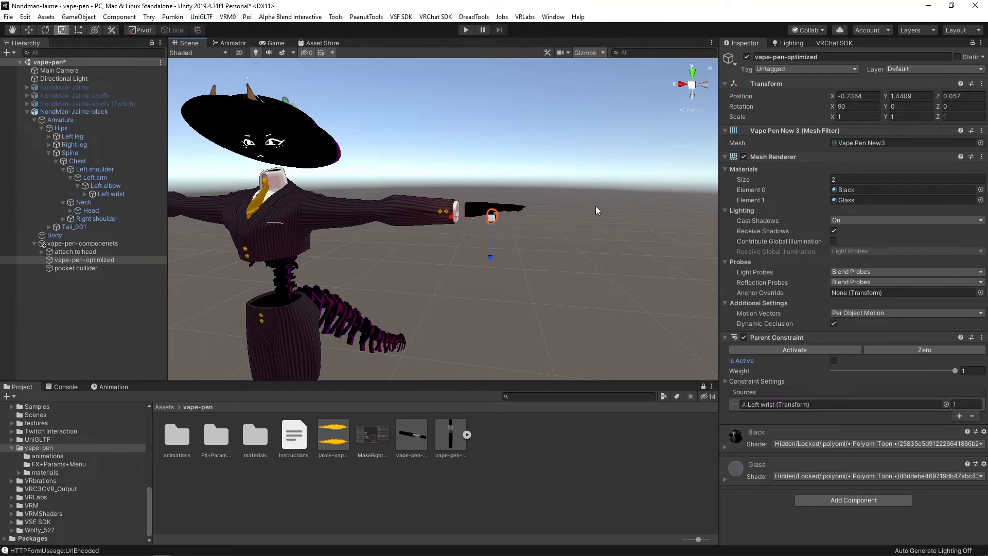
# - Activate the Parent Constraint on vape-pen-optimized and select vape-pen-componenets to check all the attached parts on the avatar
pyautogui.click(29, 30)
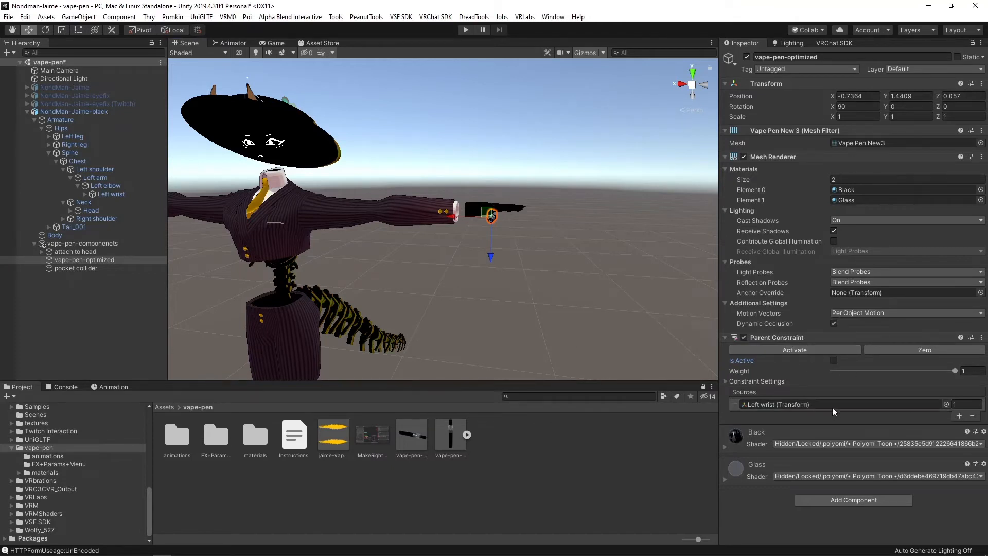
pyautogui.click(803, 352)
pyautogui.moveTo(579, 342); pyautogui.dragTo(583, 317, button='right')
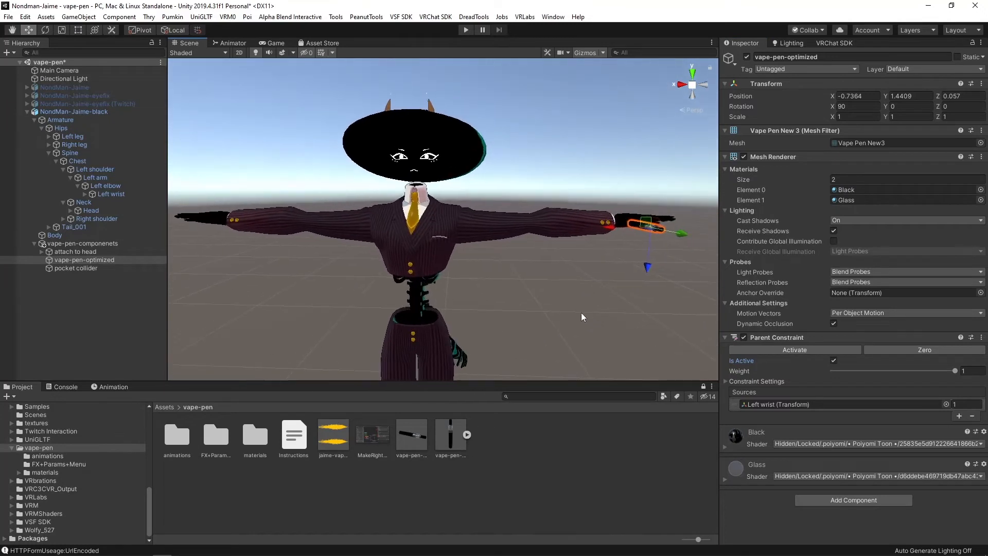
pyautogui.click(101, 243)
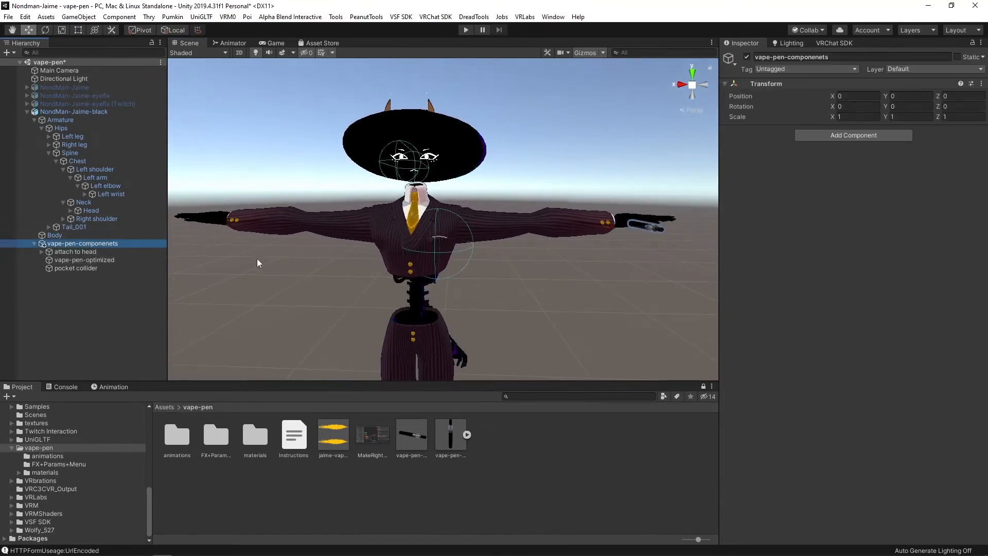
pyautogui.moveTo(404, 291)
pyautogui.mouseDown(button='right')
pyautogui.moveTo(426, 287)
pyautogui.moveTo(386, 288)
pyautogui.mouseUp(button='right')
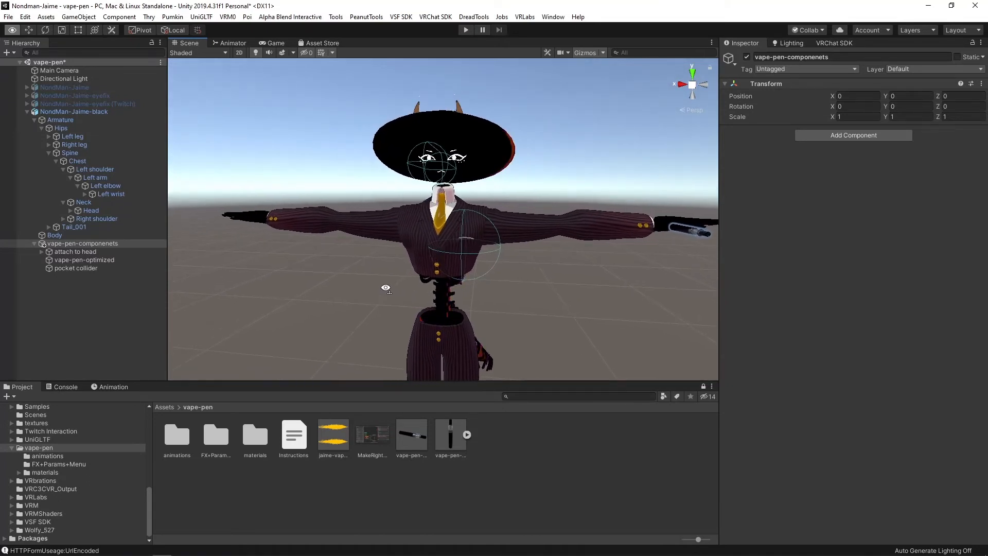
pyautogui.moveTo(386, 289); pyautogui.dragTo(387, 287, button='right')
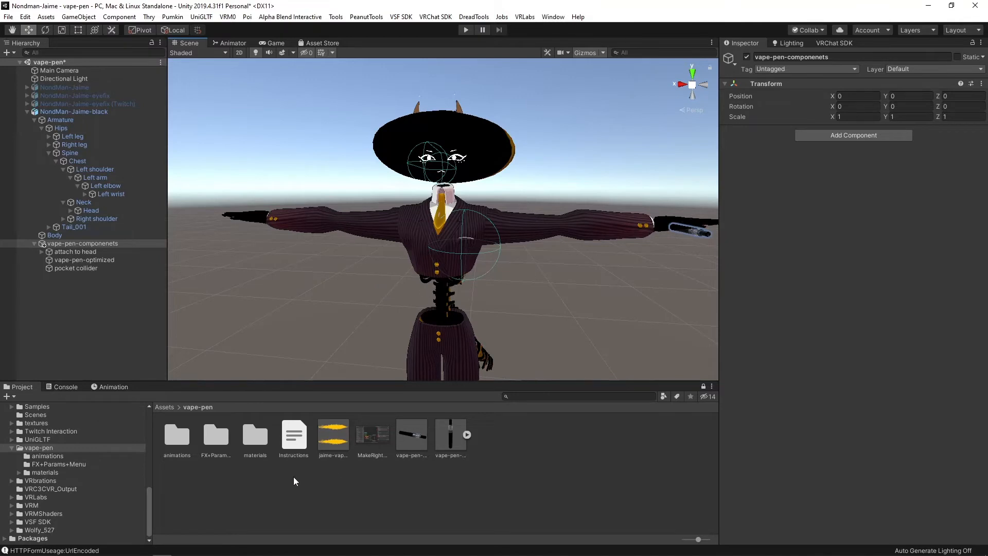
# - Open the FX+Params+Menu folder and compare the vape-fx WD and vape-fx controllers, leaving vape-fx selected
pyautogui.click(216, 440)
pyautogui.doubleClick(216, 438)
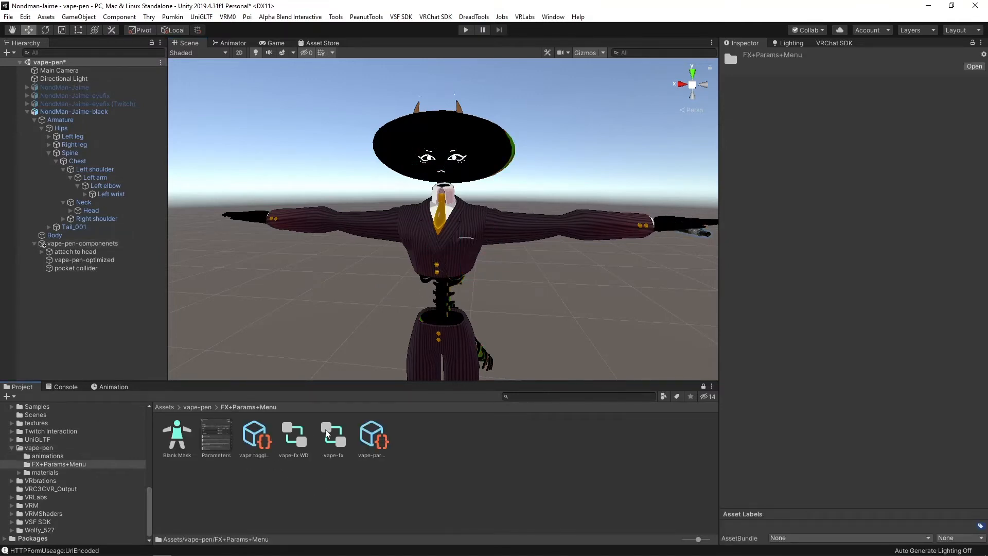
pyautogui.click(294, 439)
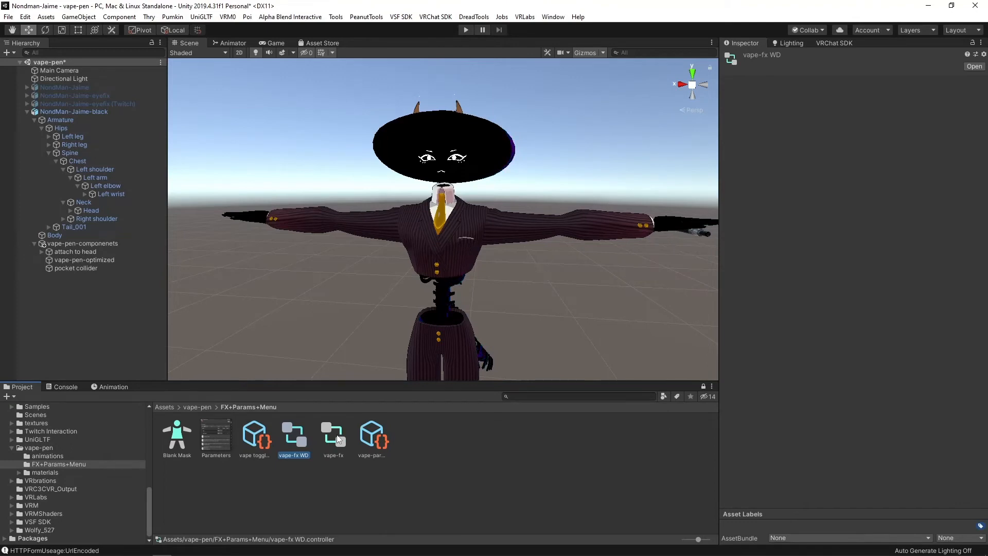
pyautogui.click(339, 439)
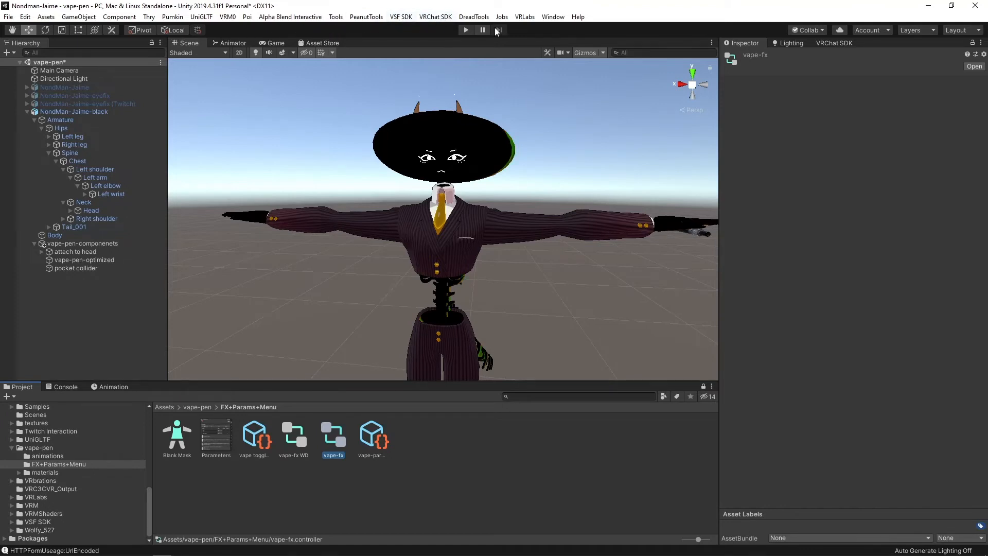
# - Load NondMan-Jaime-black in the Avatars 3.0 Manager, examine the write defaults state of its animator states, and close the manager
pyautogui.click(524, 18)
pyautogui.click(534, 33)
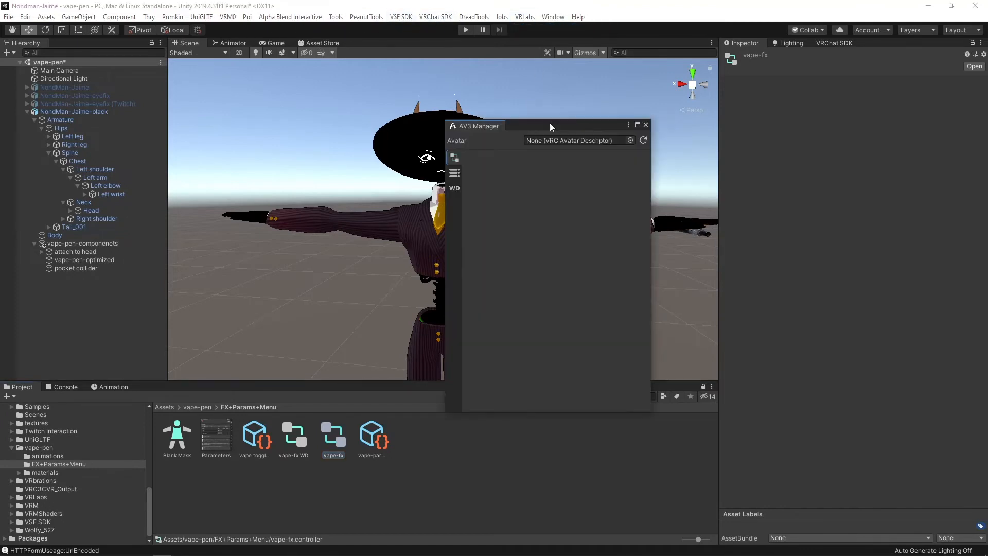
pyautogui.moveTo(71, 113); pyautogui.dragTo(586, 139)
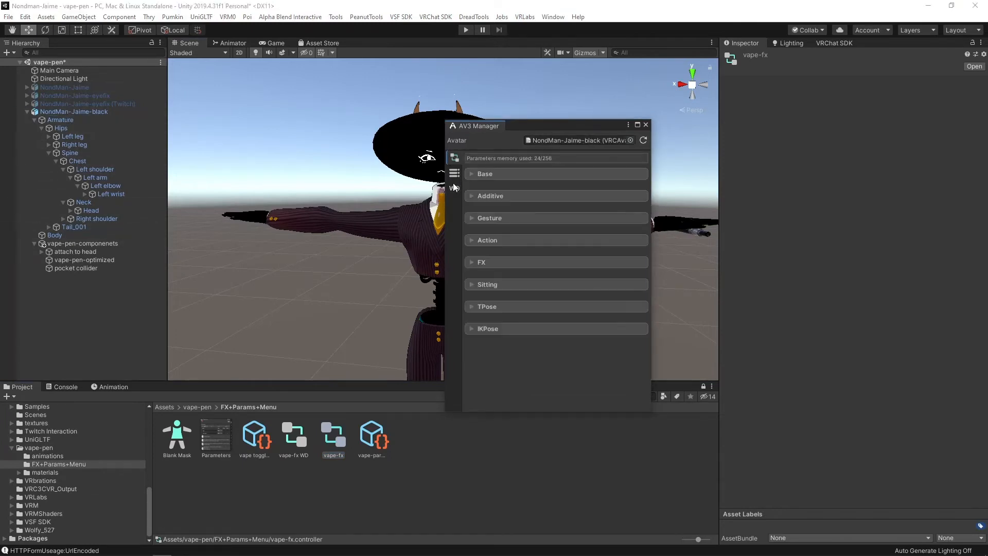
pyautogui.click(455, 188)
pyautogui.scroll(-3, 619, 239)
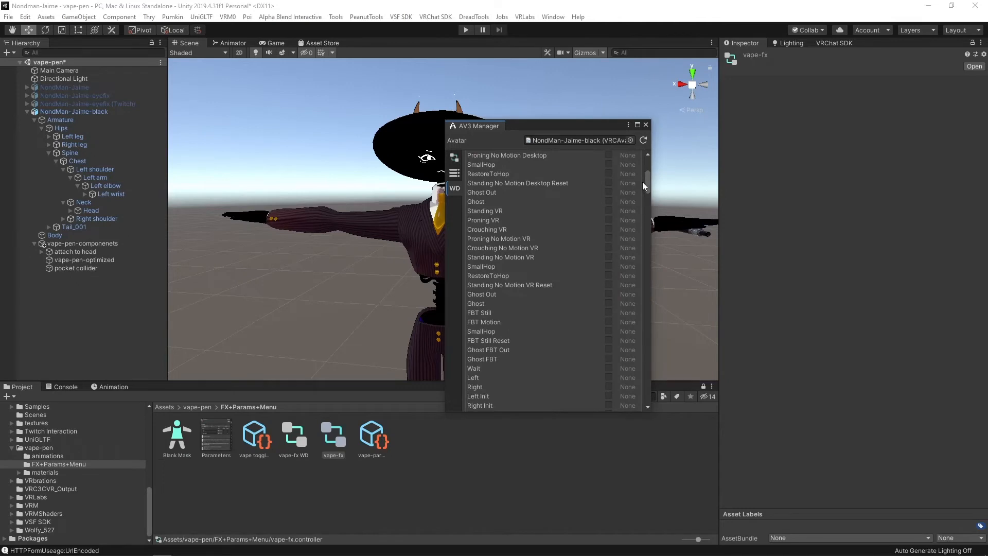
pyautogui.moveTo(644, 184); pyautogui.dragTo(648, 134)
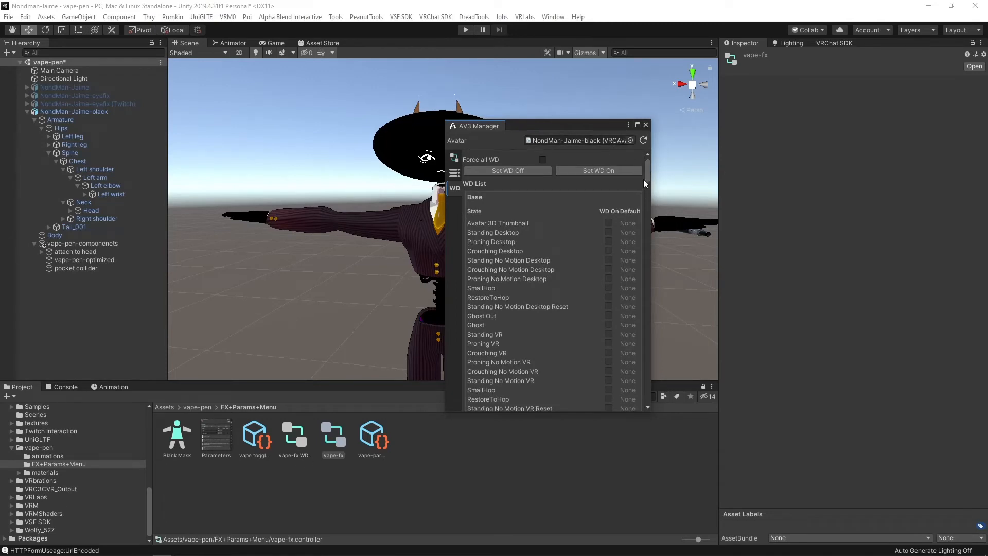
pyautogui.moveTo(647, 171)
pyautogui.mouseDown()
pyautogui.moveTo(638, 381)
pyautogui.moveTo(650, 161)
pyautogui.mouseUp()
pyautogui.click(647, 126)
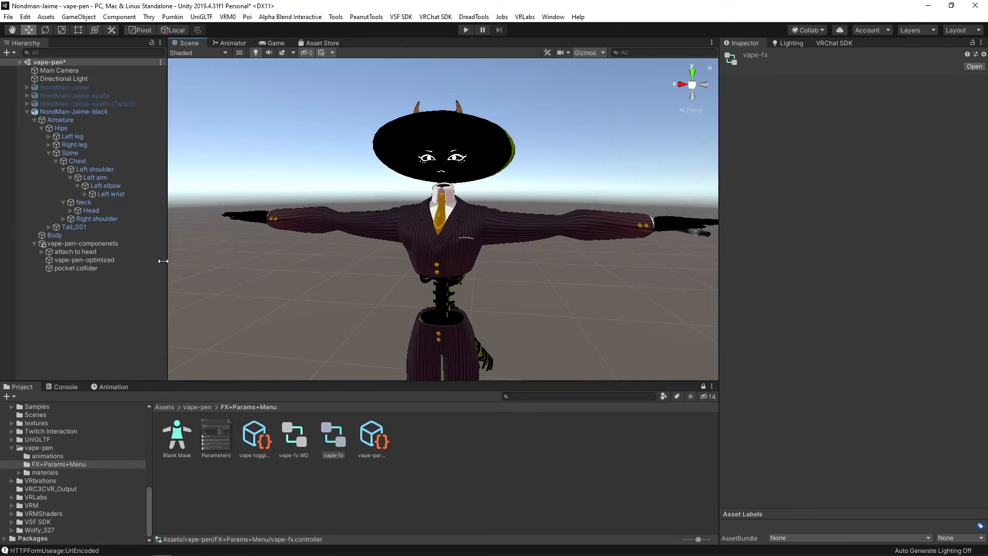
# - Reopen the Avatars 3.0 Manager and assign NondMan-Jaime-black as its avatar
pyautogui.click(334, 439)
pyautogui.click(525, 17)
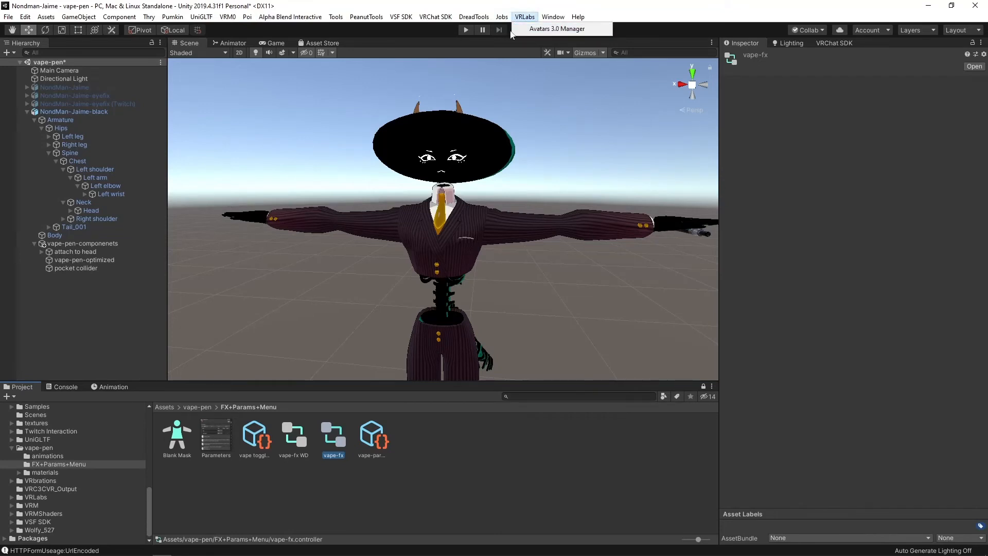
pyautogui.click(531, 29)
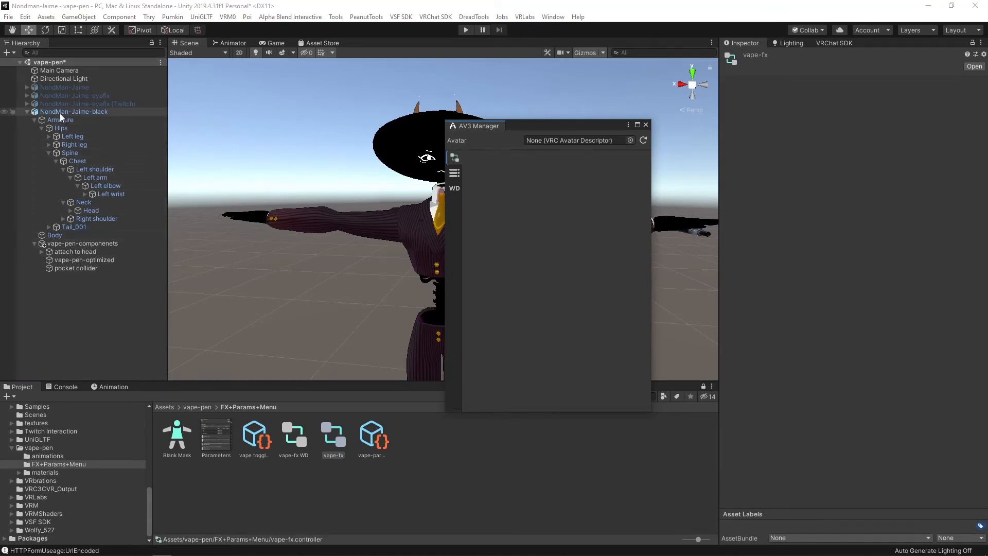
pyautogui.moveTo(60, 112); pyautogui.dragTo(548, 141)
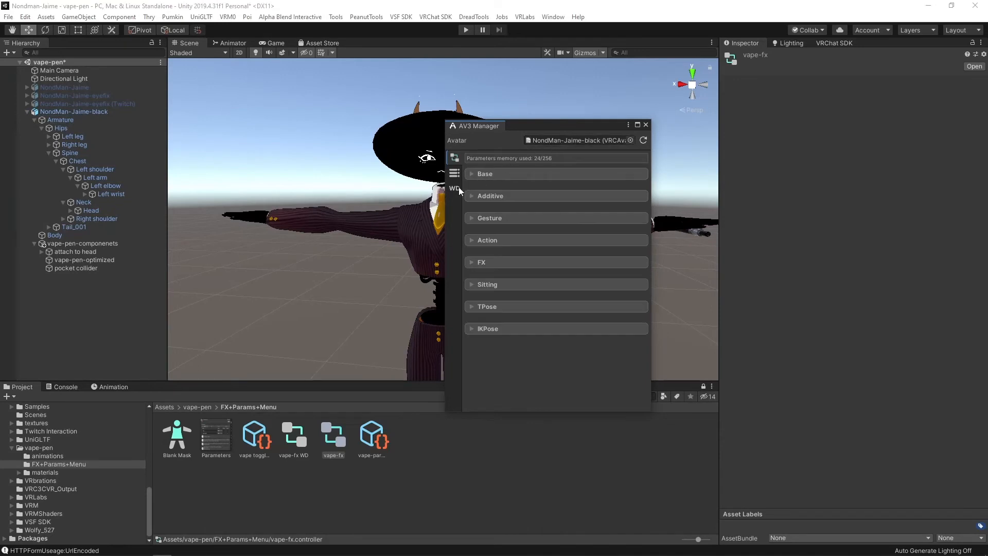
# - Add an animator to merge to the avatar's FX layer and choose the vape-fx controller for it
pyautogui.click(472, 263)
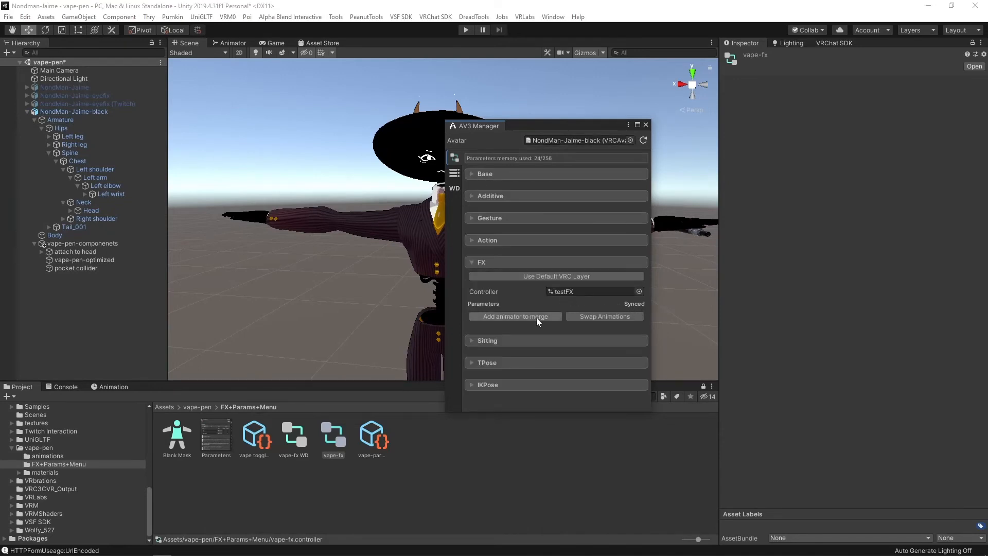
pyautogui.click(515, 316)
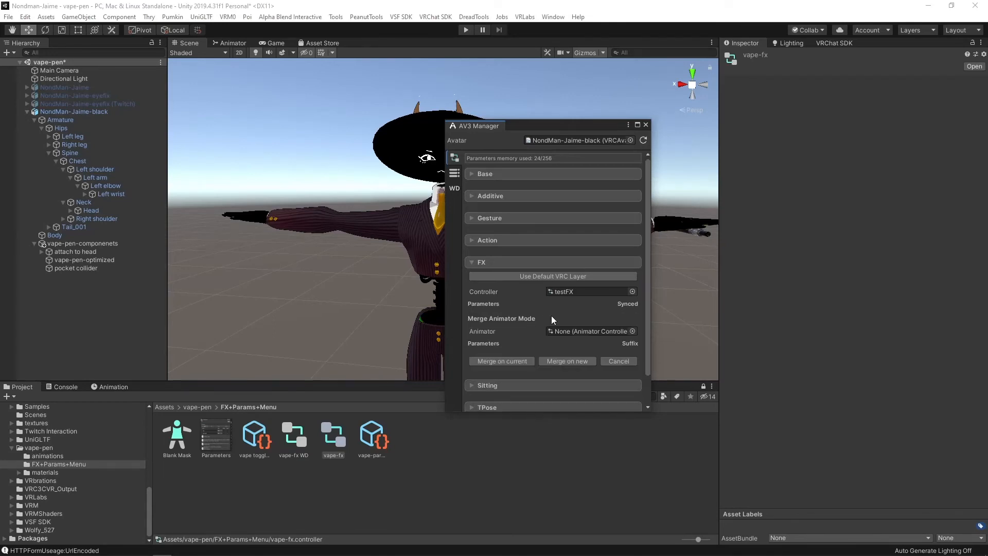
pyautogui.click(633, 331)
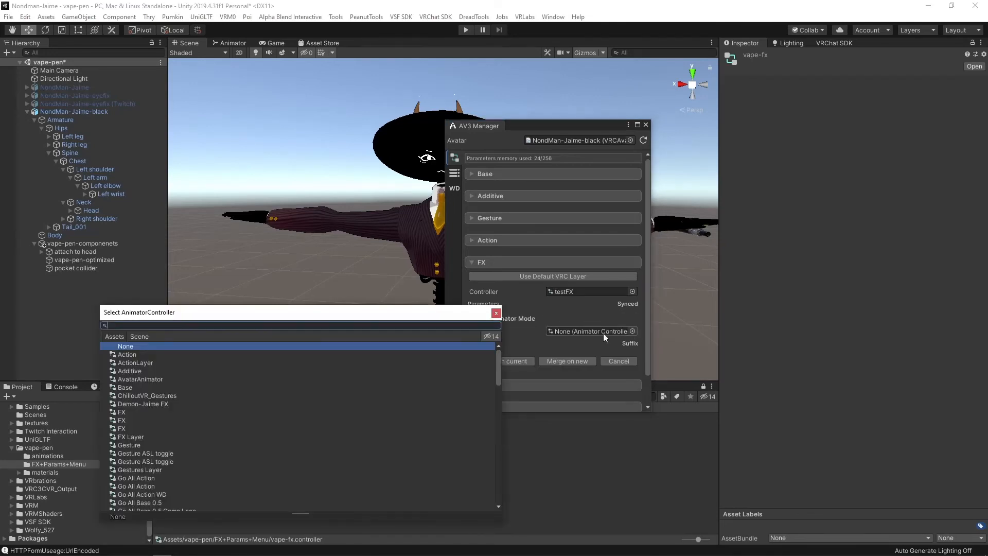
pyautogui.write('vape')
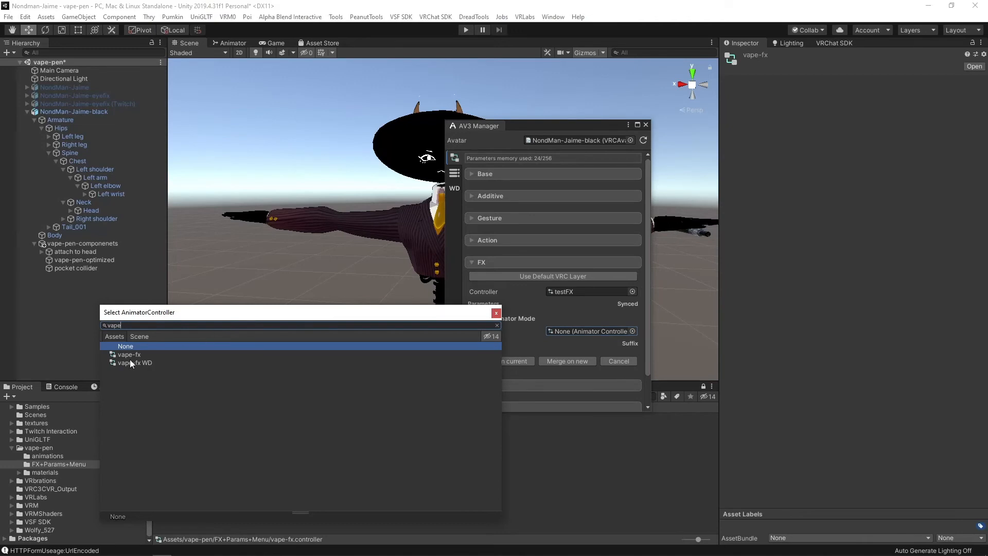
pyautogui.click(126, 355)
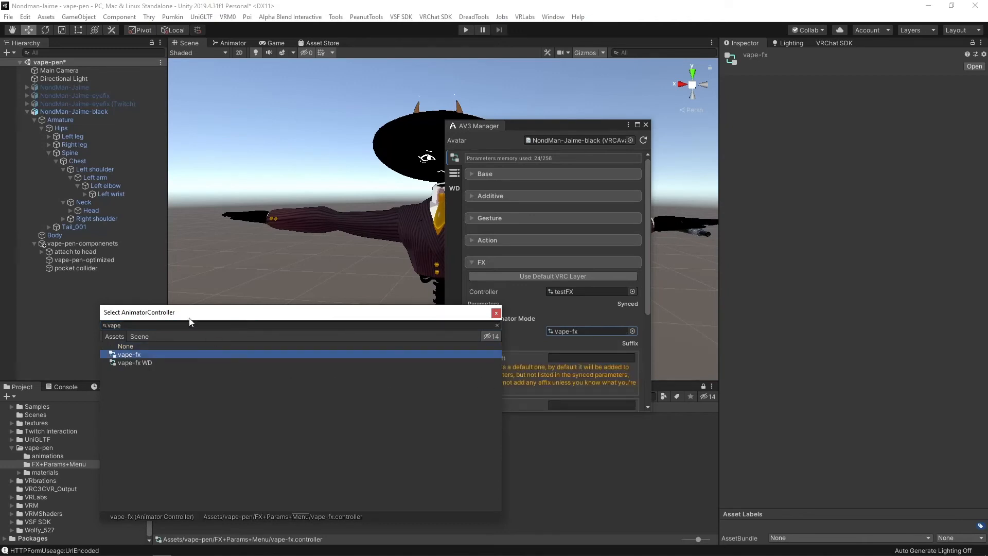
pyautogui.moveTo(190, 319); pyautogui.dragTo(131, 220)
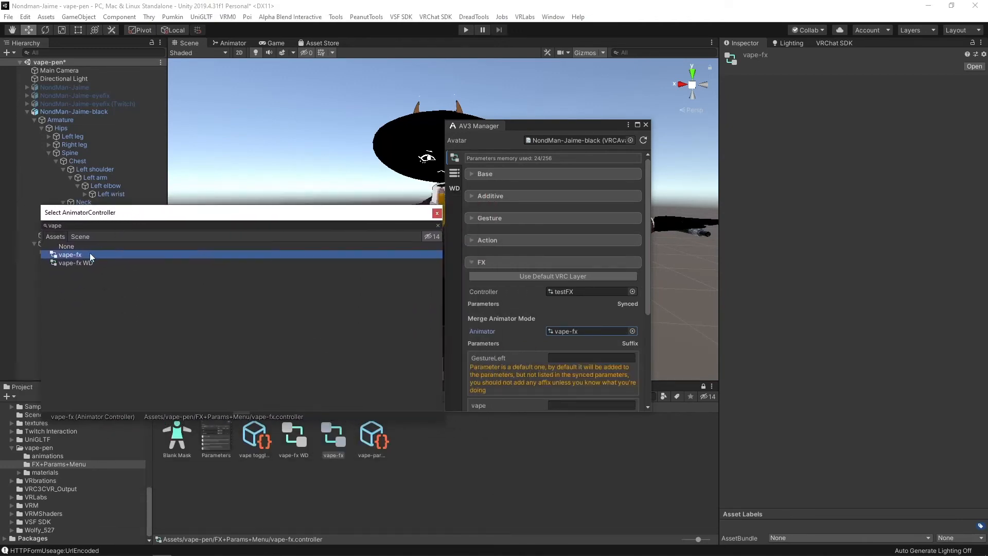
# - Confirm vape-fx as the animator and merge it onto the avatar's current FX controller without any parameter suffixes
pyautogui.doubleClick(66, 257)
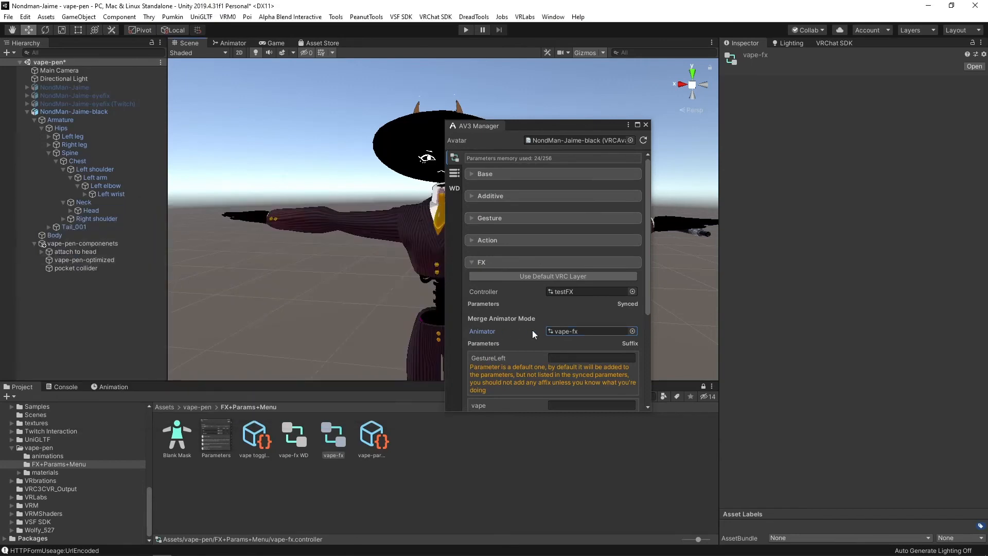
pyautogui.moveTo(649, 294); pyautogui.dragTo(649, 356)
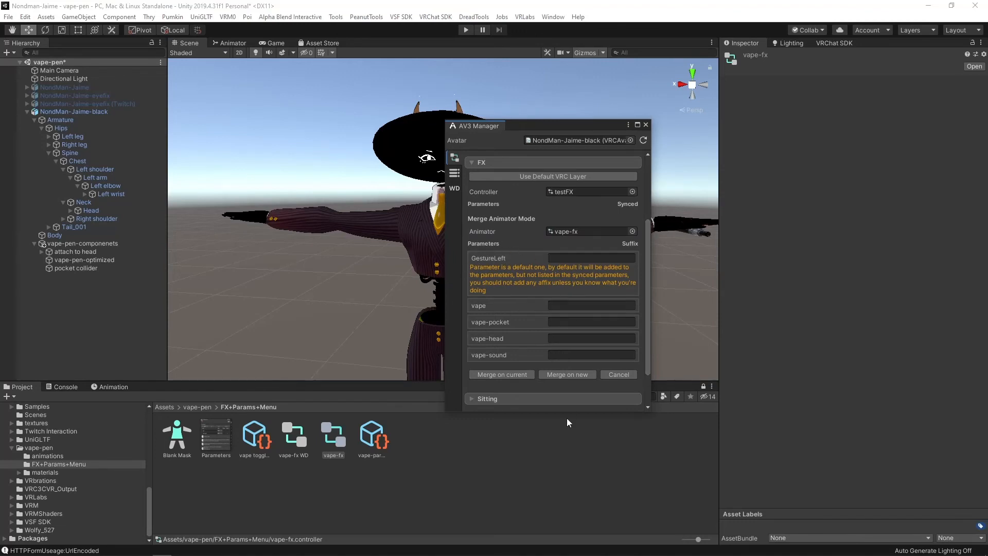
pyautogui.click(509, 376)
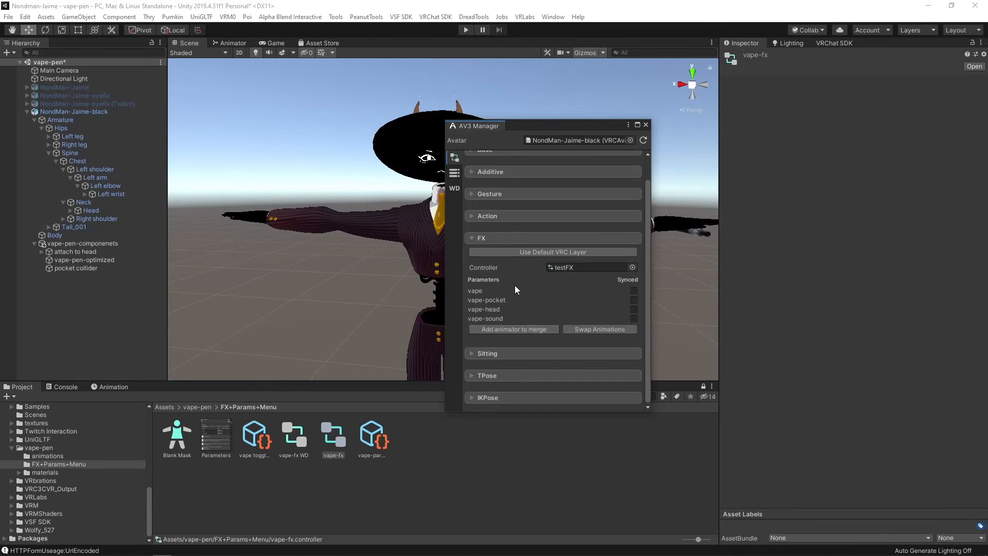
# - Copy the vape-params parameters into the avatar's expression parameters and close the Avatars 3.0 Manager
pyautogui.click(455, 174)
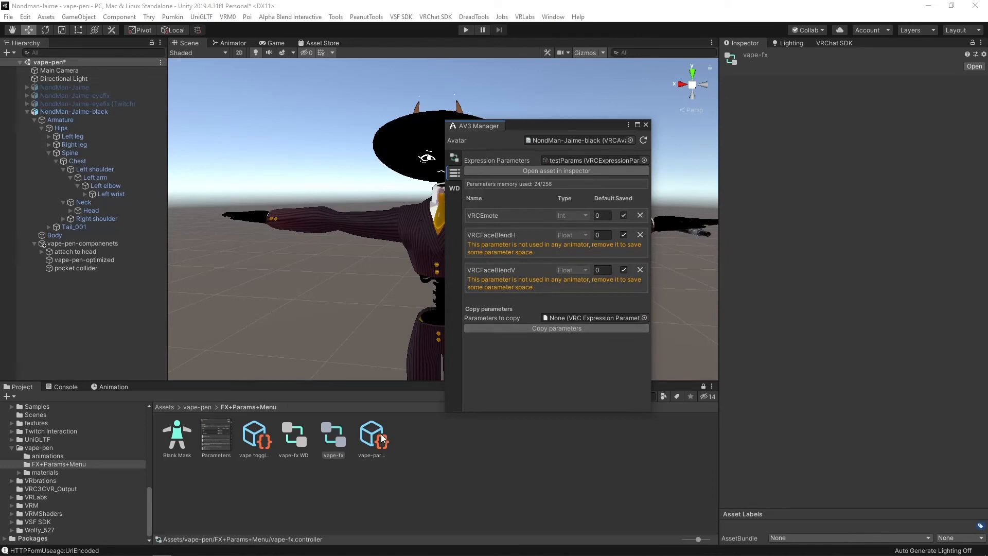
pyautogui.moveTo(371, 436); pyautogui.dragTo(568, 320)
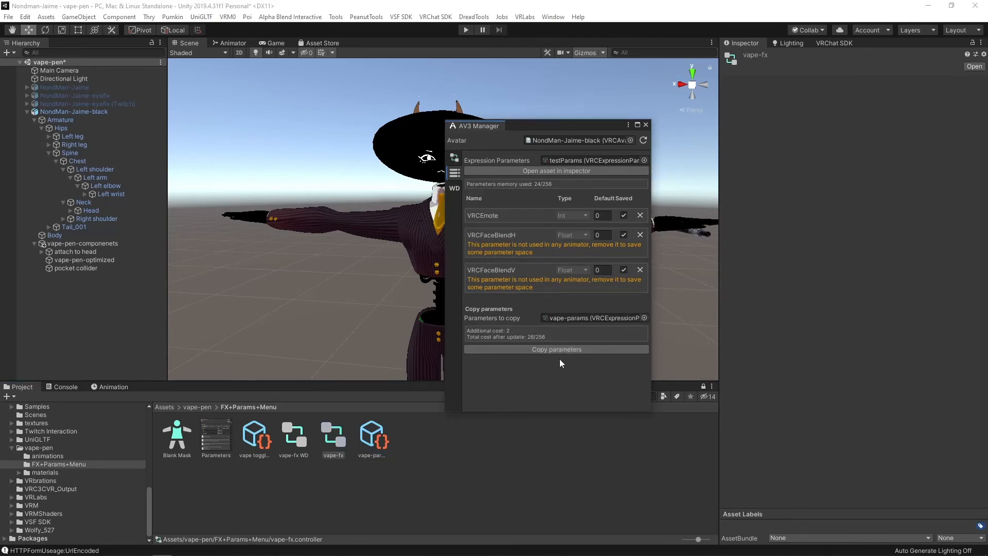
pyautogui.click(542, 350)
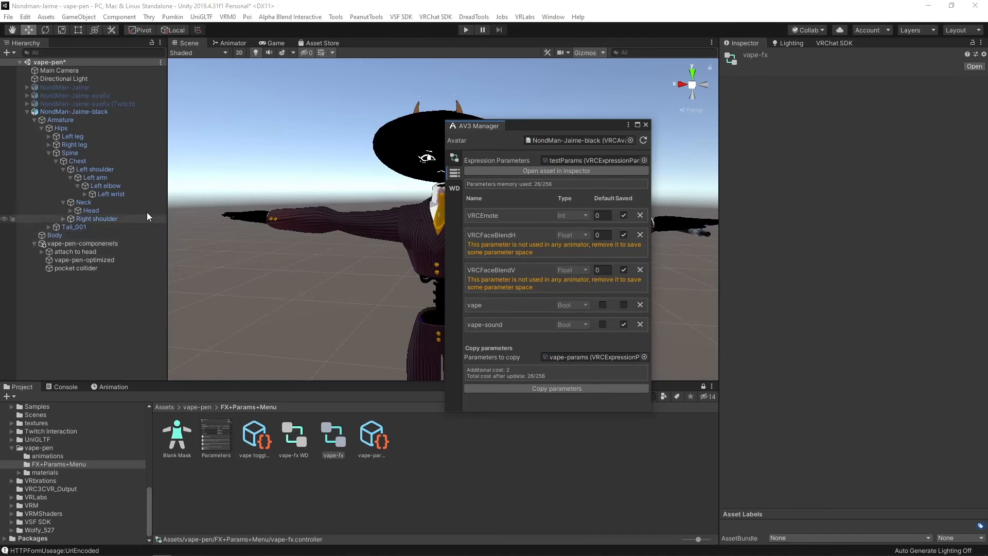
pyautogui.click(646, 124)
# - Open the testMenu expressions menu assigned in the avatar descriptor of NondMan-Jaime-black
pyautogui.click(72, 111)
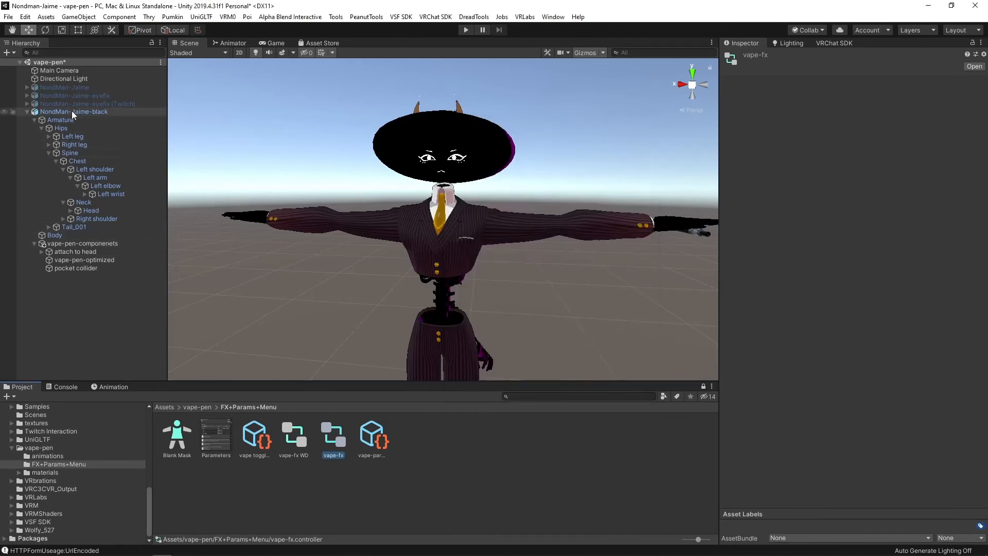
pyautogui.scroll(-8, 886, 340)
pyautogui.scroll(-15, 906, 363)
pyautogui.scroll(6, 900, 350)
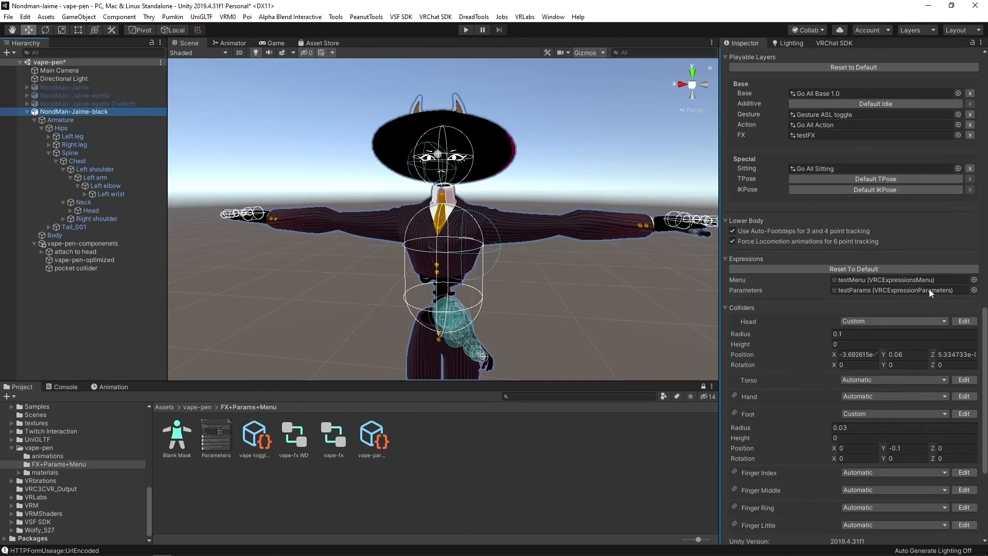
pyautogui.scroll(12, 811, 354)
pyautogui.scroll(-9, 835, 344)
pyautogui.scroll(-3, 835, 344)
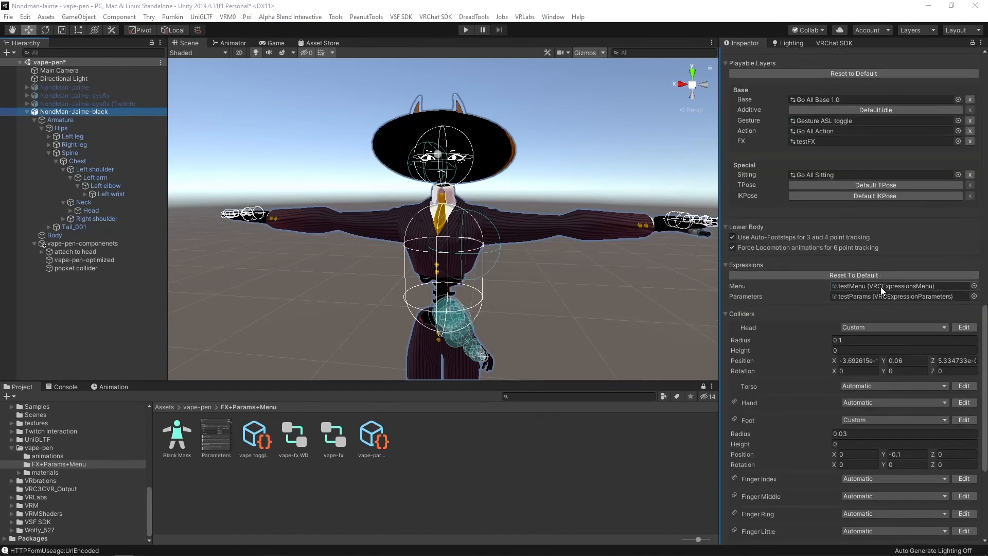
pyautogui.doubleClick(881, 286)
# - Expand the New Control entry in testMenu and rename it Vape
pyautogui.click(870, 108)
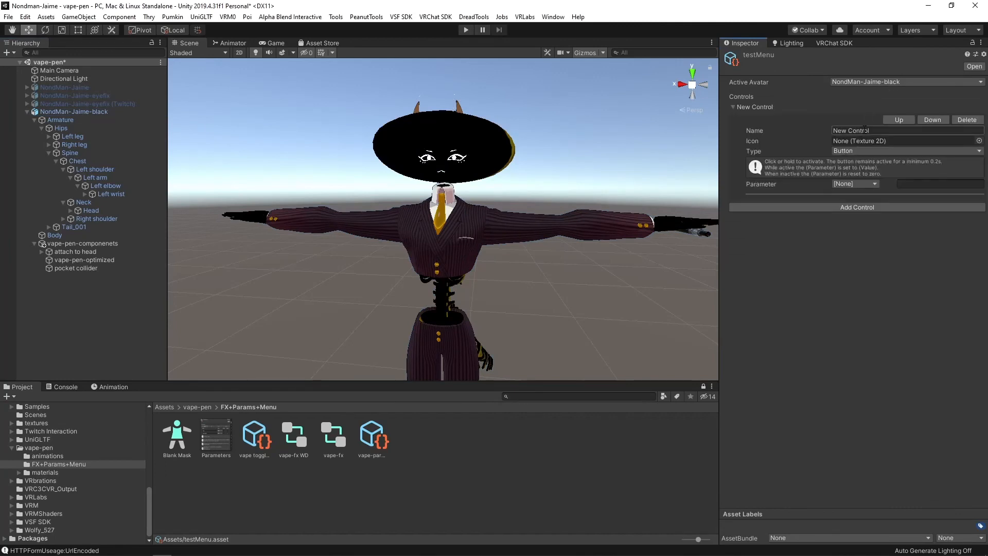
pyautogui.doubleClick(867, 131)
pyautogui.click(874, 130)
pyautogui.click(804, 131)
pyautogui.write('Vape')
# - Set the Vape control's type to Sub Menu and assign vape toggles menu as its submenu
pyautogui.click(904, 153)
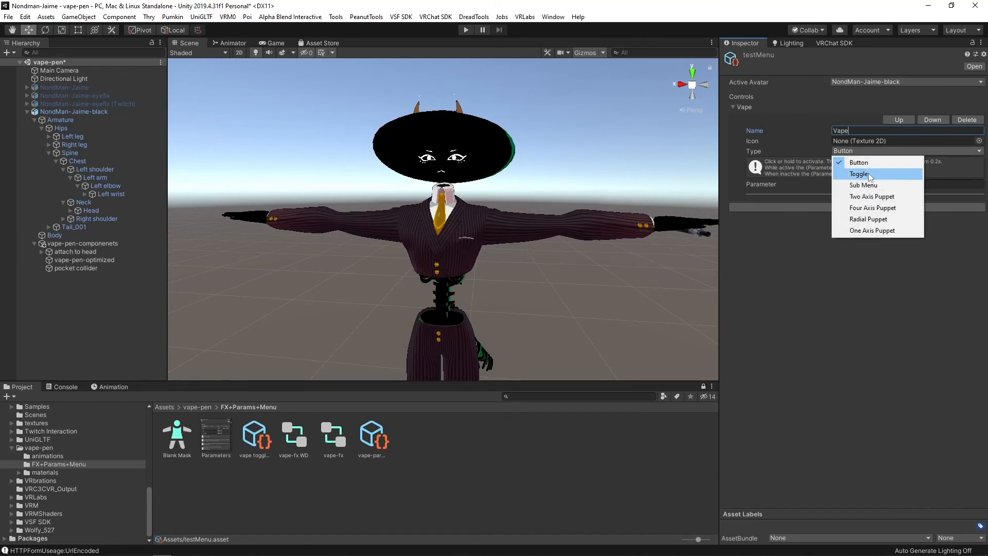
pyautogui.click(883, 184)
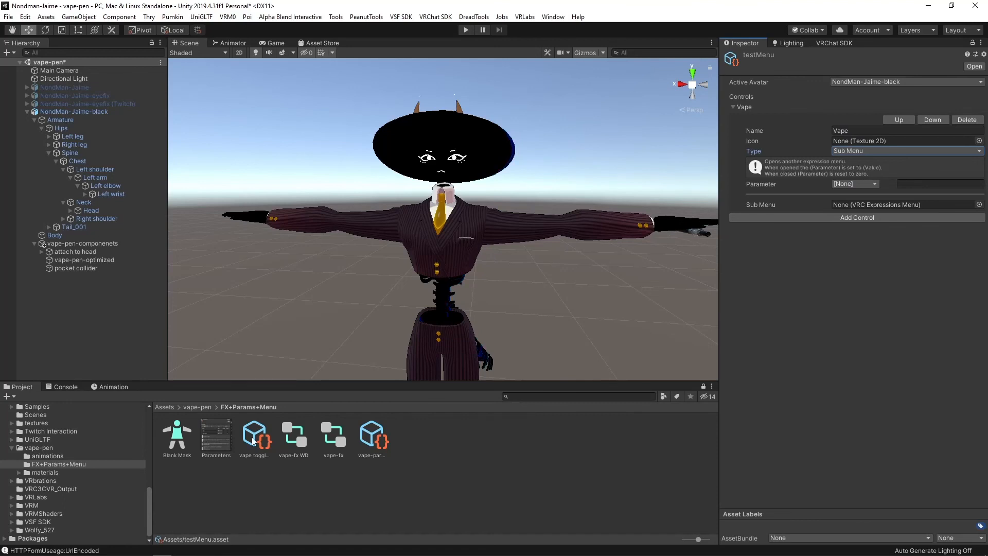
pyautogui.moveTo(254, 437); pyautogui.dragTo(922, 208)
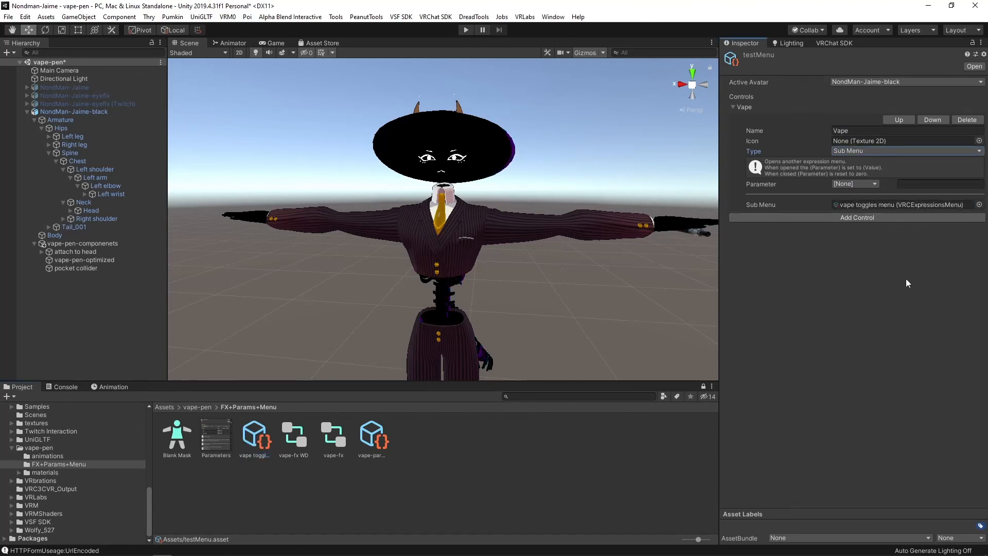